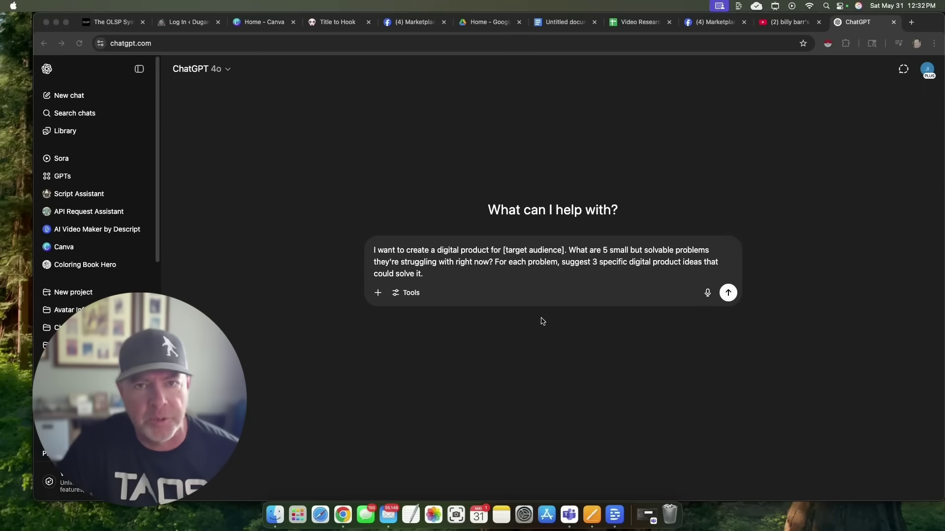
Step: Mark the [target audience] placeholder in the ChatGPT prompt, then view the Apple TV 4K Marketplace listing
left_click(541, 321)
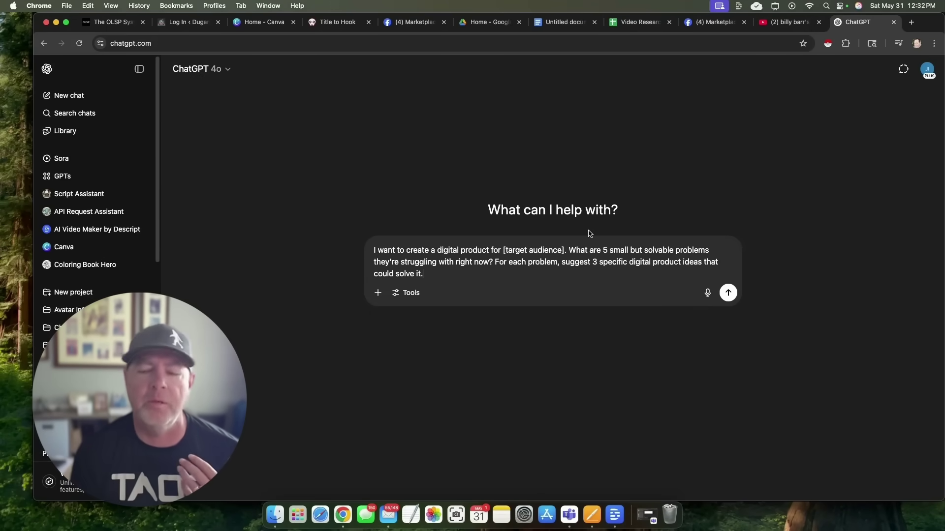
left_click_drag(502, 251, 560, 251)
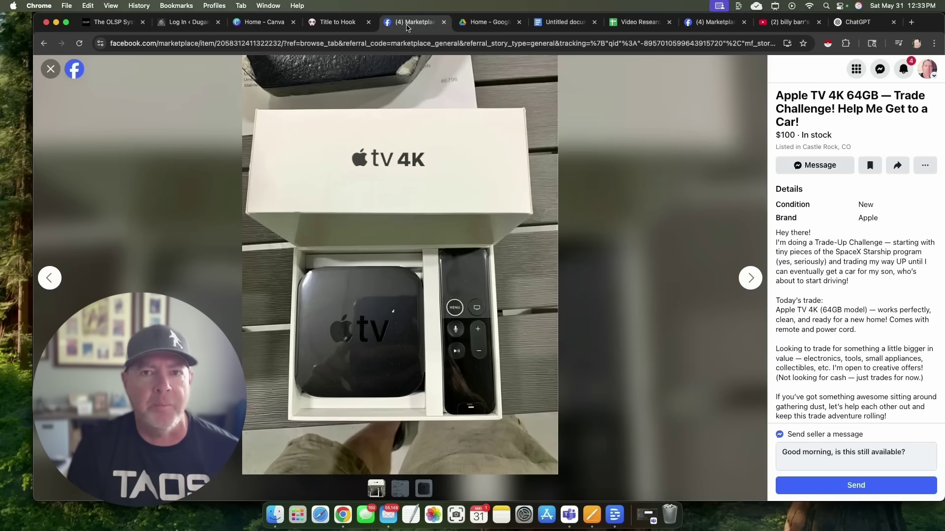
left_click(413, 21)
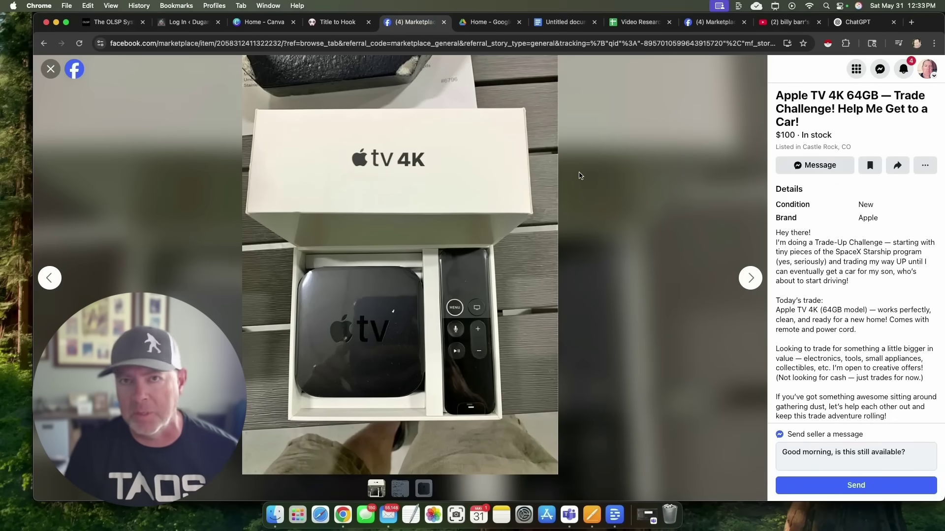
Step: Close the Apple TV 4K listing, browse the Marketplace feed, and return to the ChatGPT prompt
left_click(50, 68)
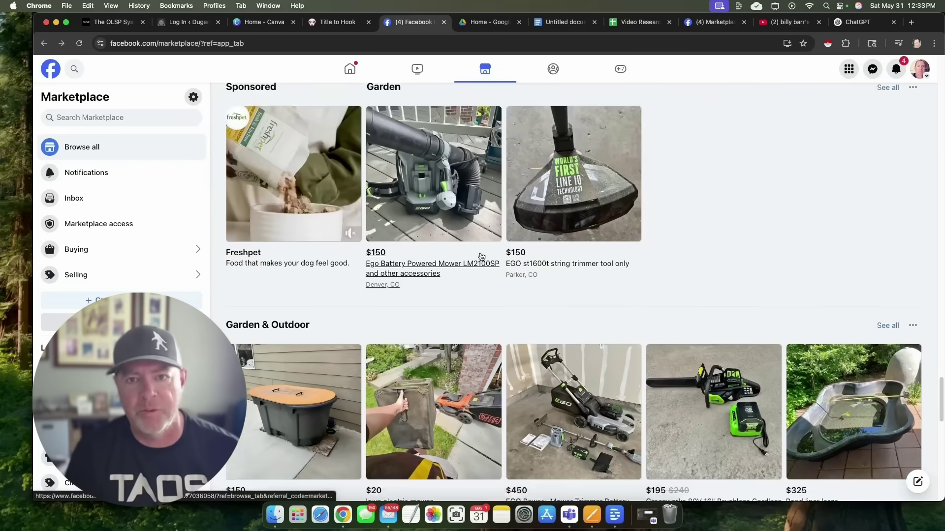
scroll(481, 256, "down", 2)
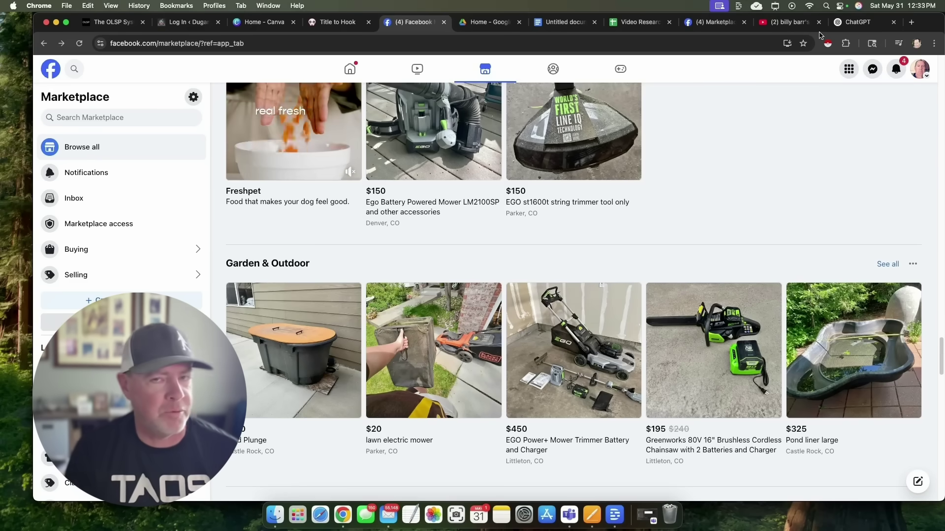
left_click(859, 22)
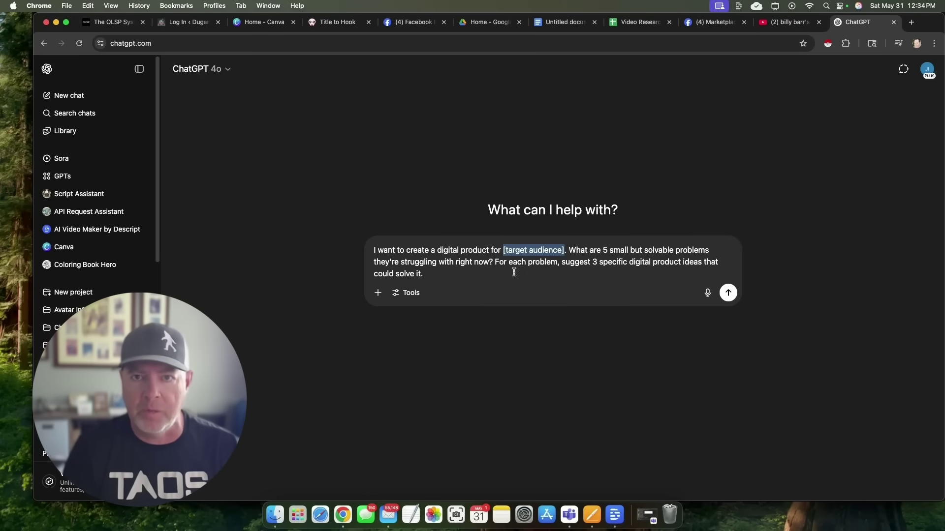
Step: Replace [target audience] with 'people trying to sell their stuff on Facebook Marketplace' and send the prompt
type("people selling")
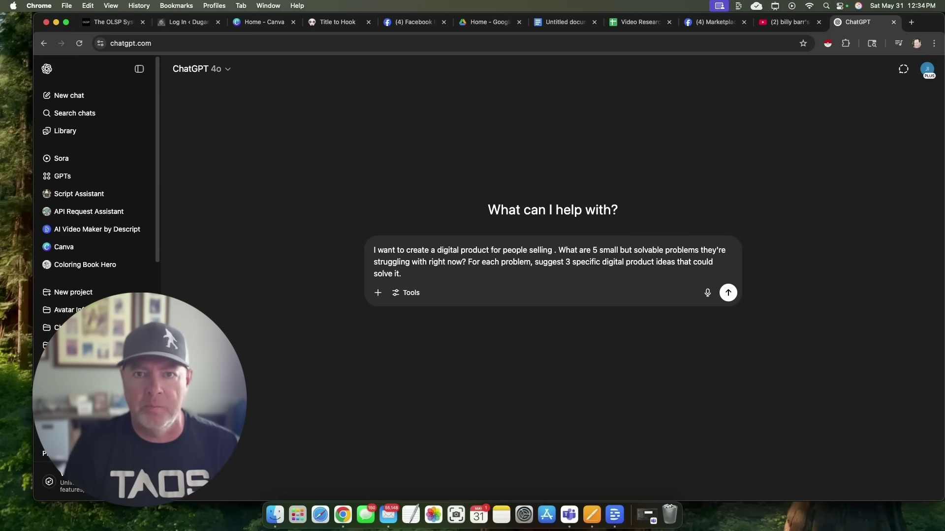
key("BackSpace")
key("BackSpace")
key("BackSpace")
key("BackSpace")
key("BackSpace")
key("BackSpace")
key("BackSpace")
type("trying to sell th")
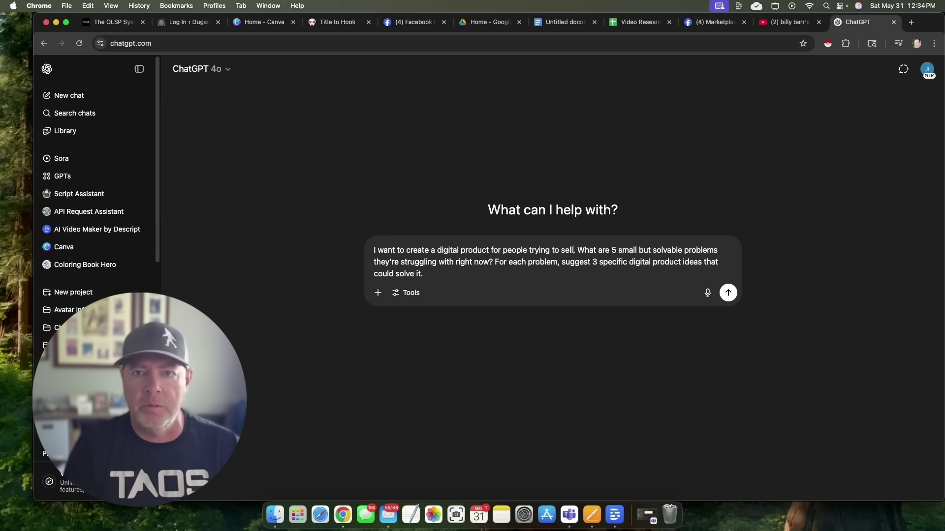
type("e")
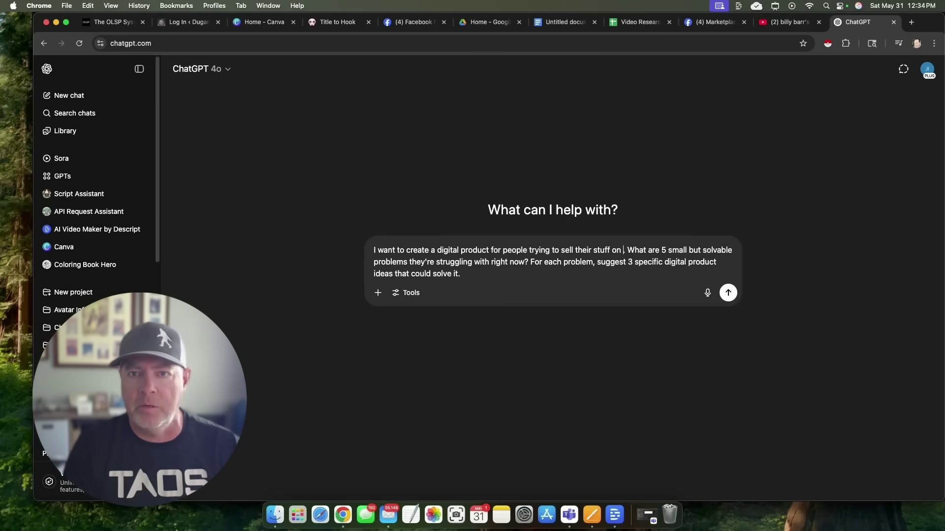
type("ir stuff on Facebook Marketplace")
left_click(728, 293)
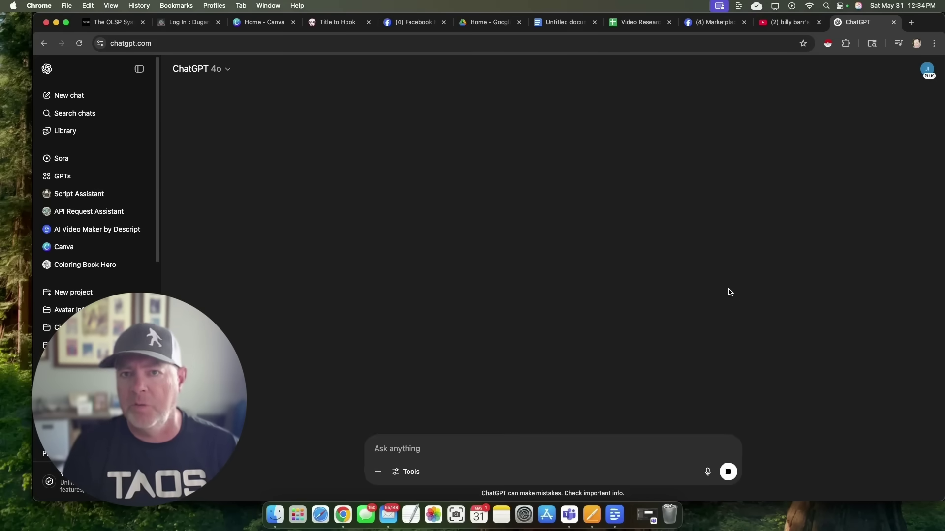
Step: Review the five seller problems, selecting the first two problems and their product ideas
left_click_drag(417, 191, 458, 190)
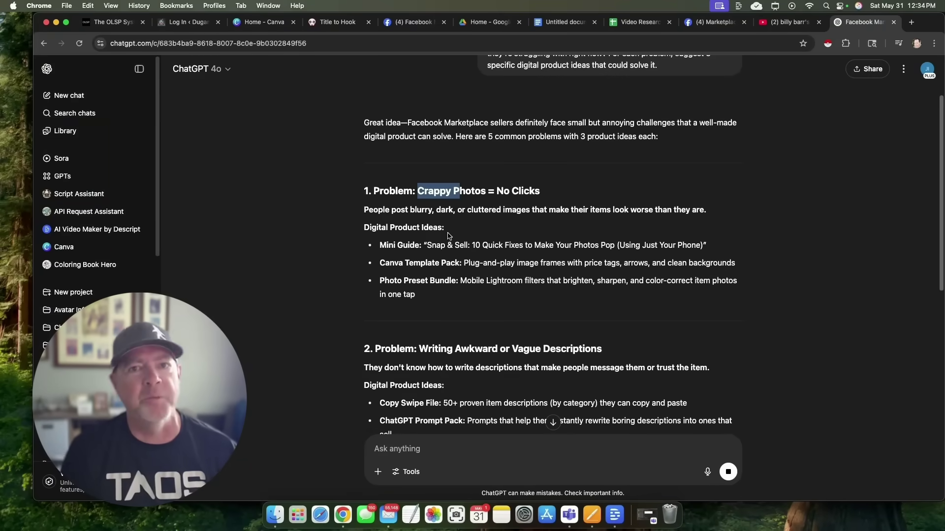
scroll(703, 300, "down", 12)
scroll(436, 221, "up", 7)
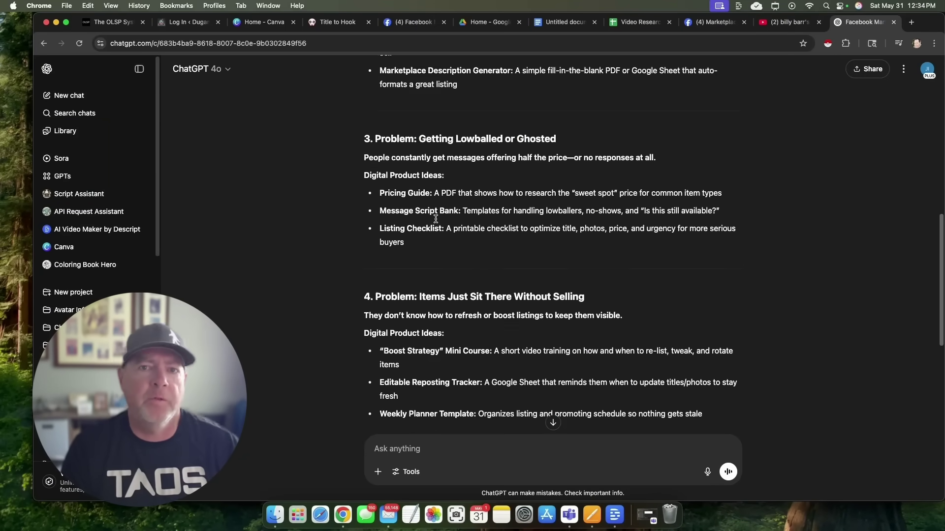
scroll(436, 222, "up", 5)
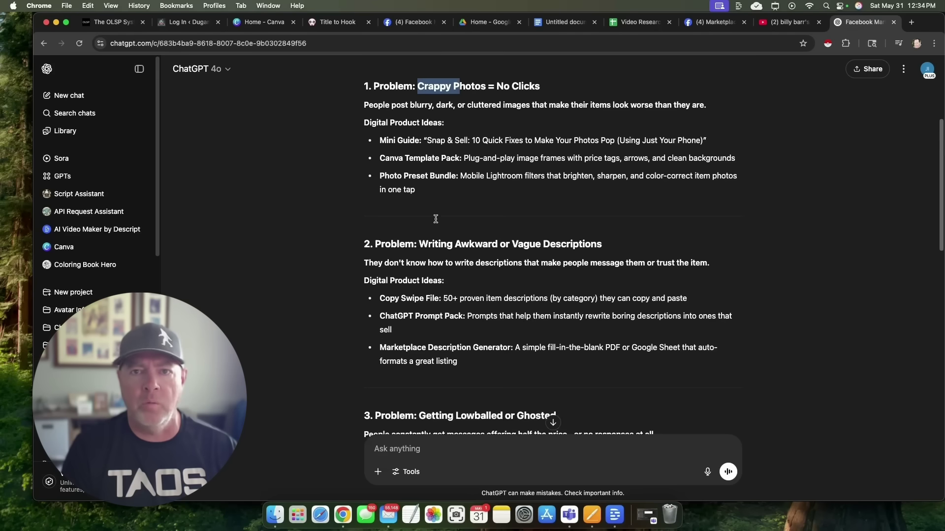
left_click_drag(354, 104, 704, 374)
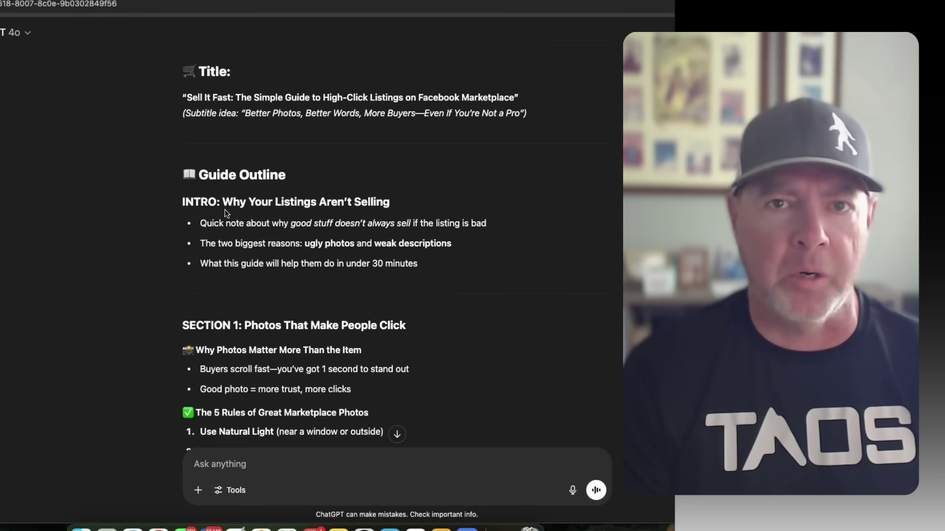
scroll(220, 213, "down", 2)
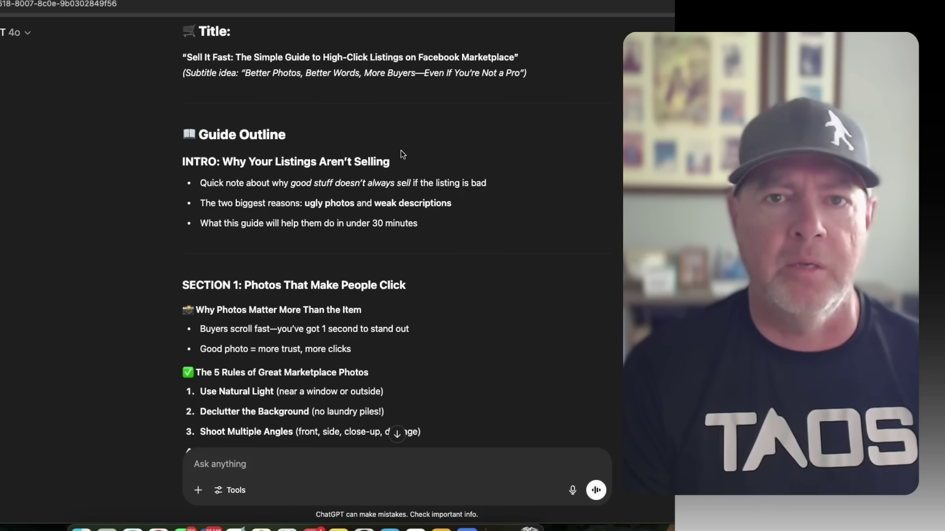
scroll(401, 150, "down", 5)
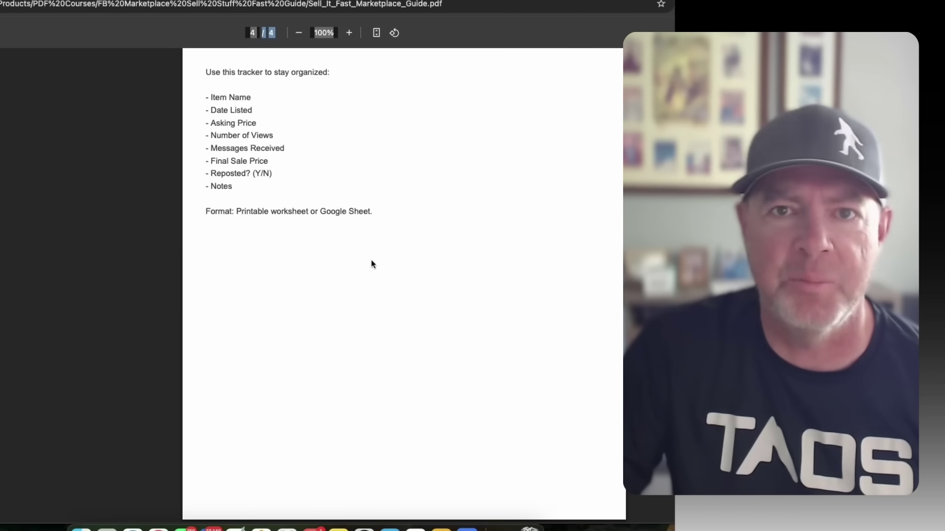
scroll(371, 306, "up", 20)
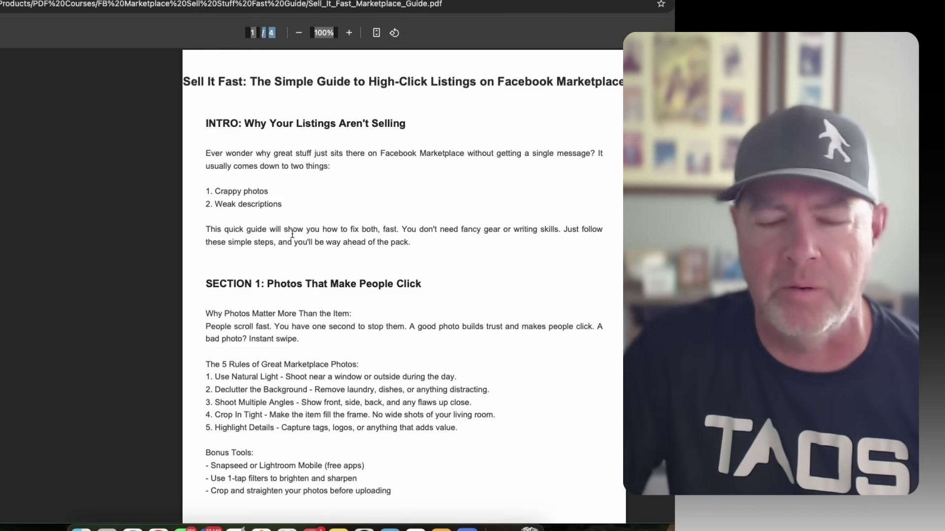
scroll(298, 234, "down", 12)
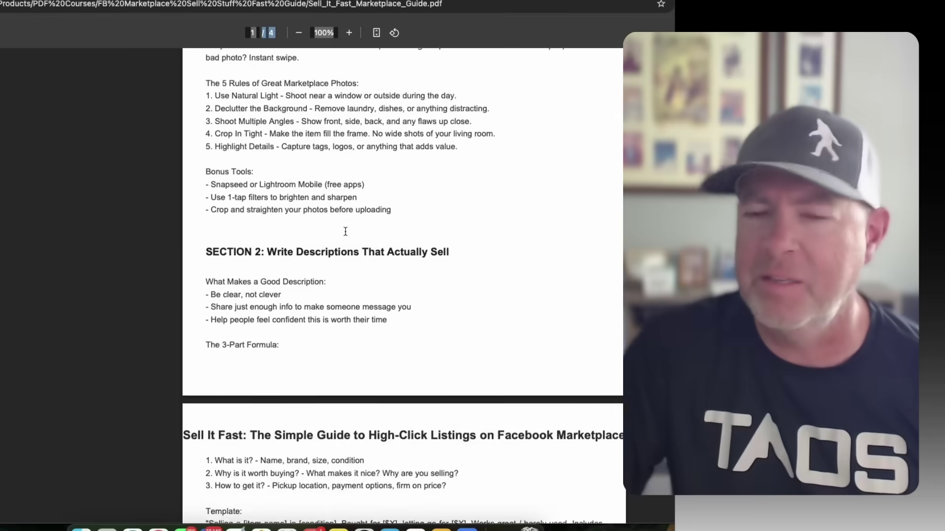
scroll(338, 235, "down", 1)
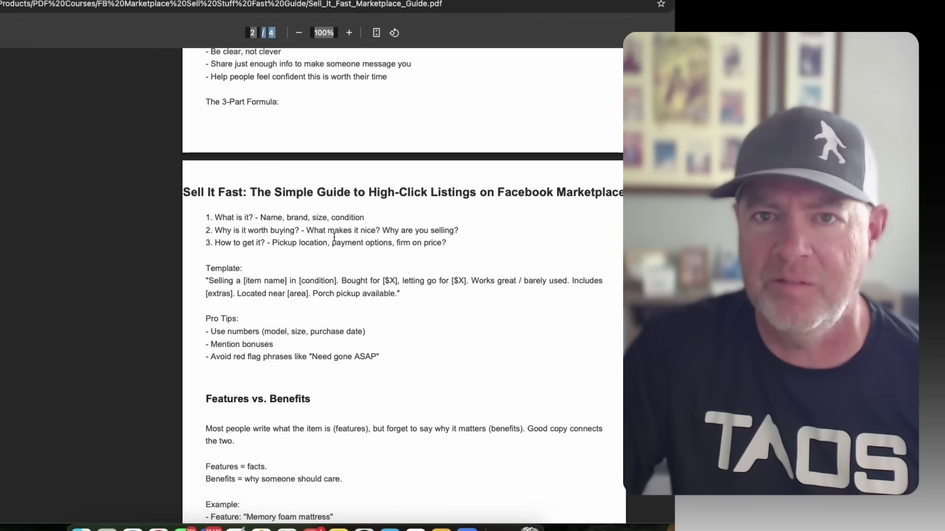
scroll(334, 237, "down", 10)
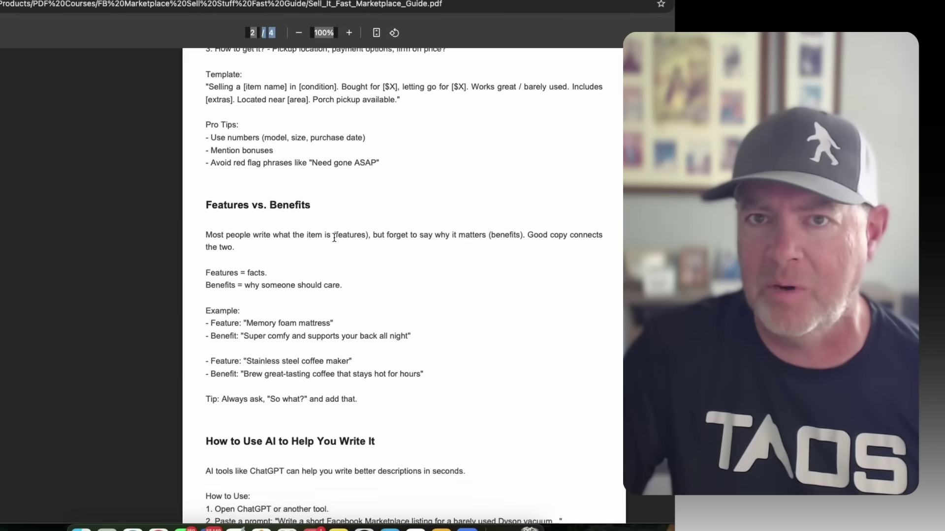
scroll(334, 237, "down", 1)
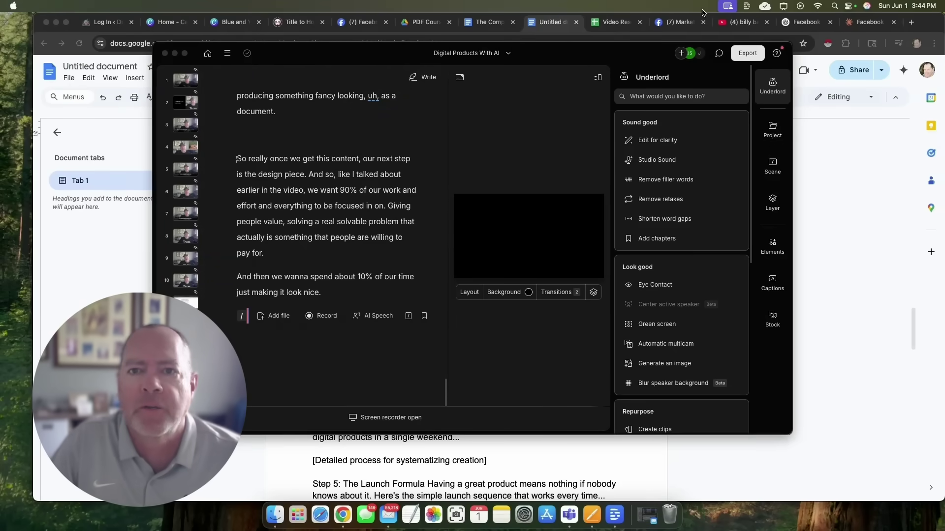
Step: Look over the Facebook Listing Guide draft in ChatGPT
left_click(471, 25)
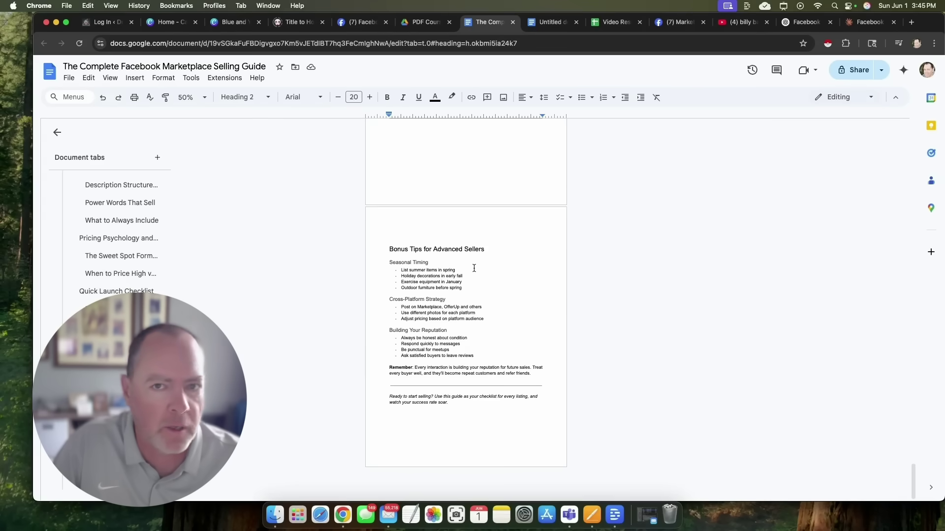
left_click(790, 23)
scroll(439, 186, "down", 5)
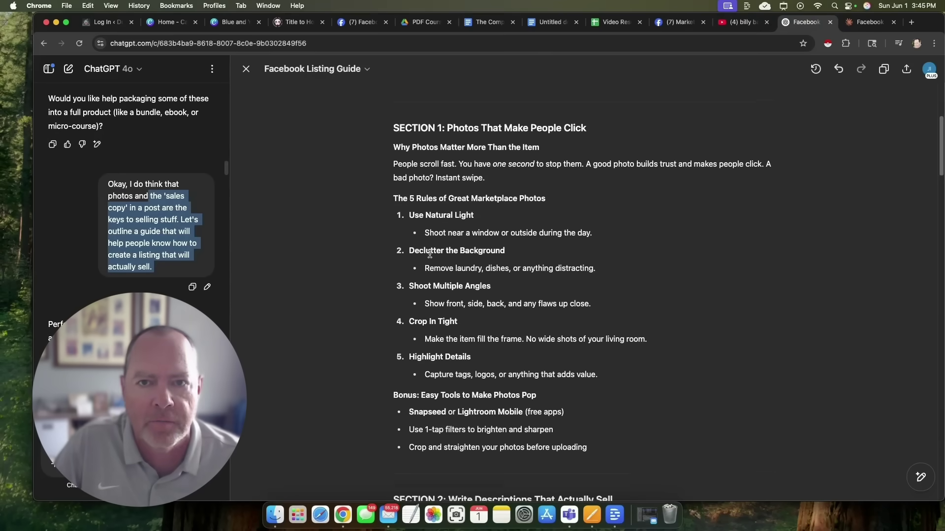
scroll(582, 131, "up", 2)
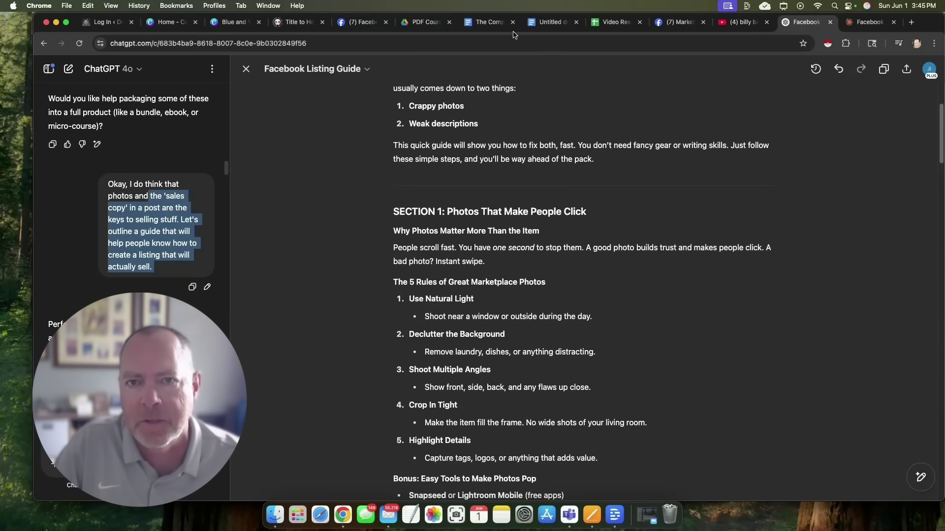
Step: Return to The Complete Facebook Marketplace Selling Guide document at its title page
left_click(545, 23)
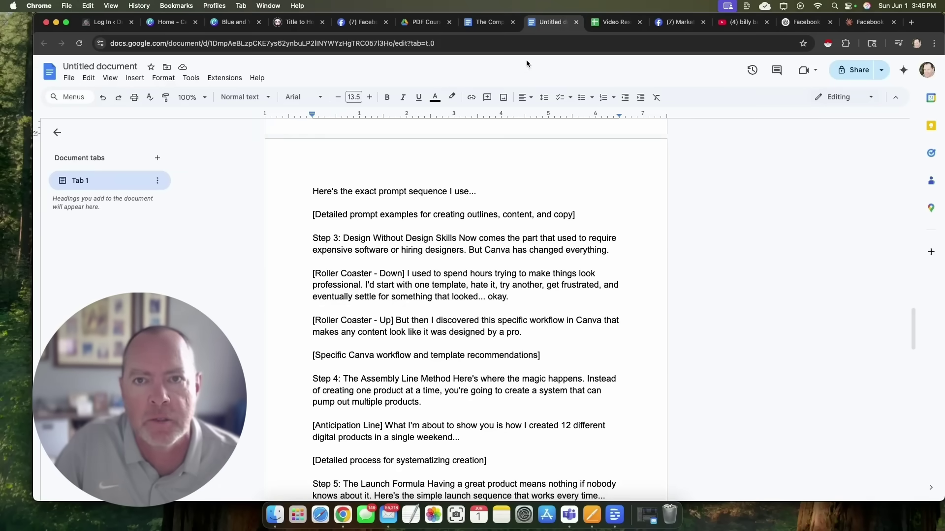
left_click(487, 21)
left_click_drag(914, 480, 928, 129)
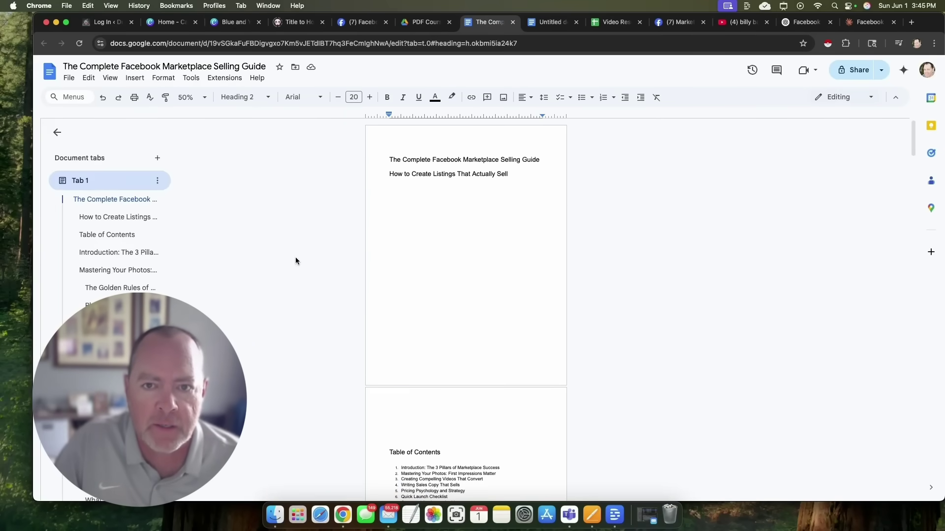
Step: Skim the guide's pages at 100% zoom
scroll(296, 257, "down", 5)
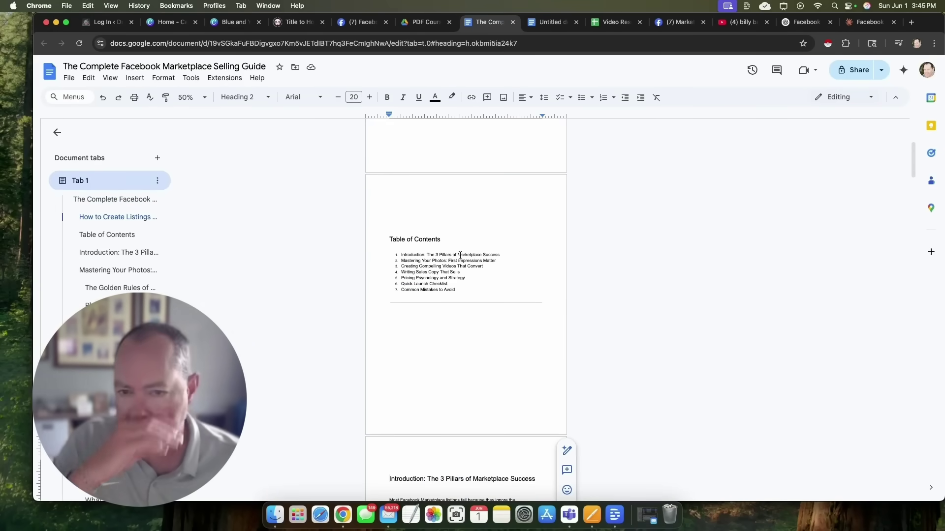
scroll(460, 255, "down", 3)
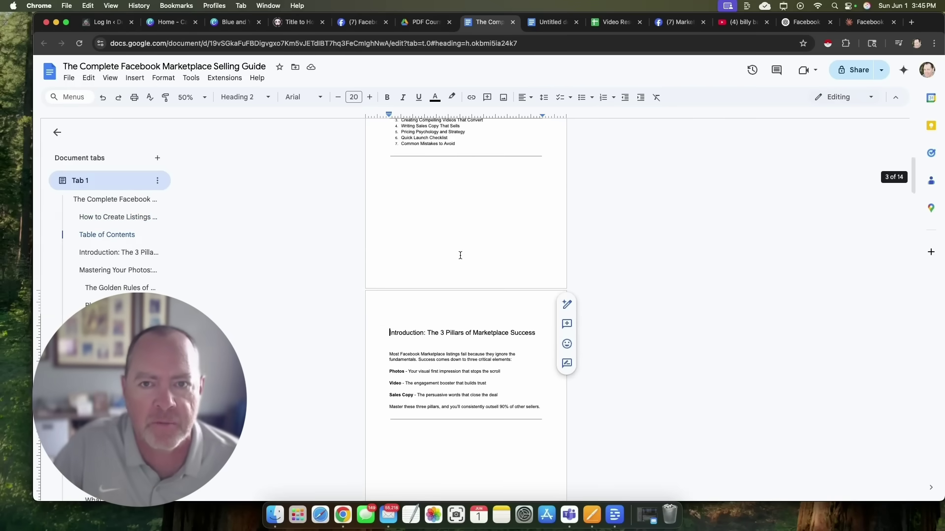
scroll(460, 255, "down", 1)
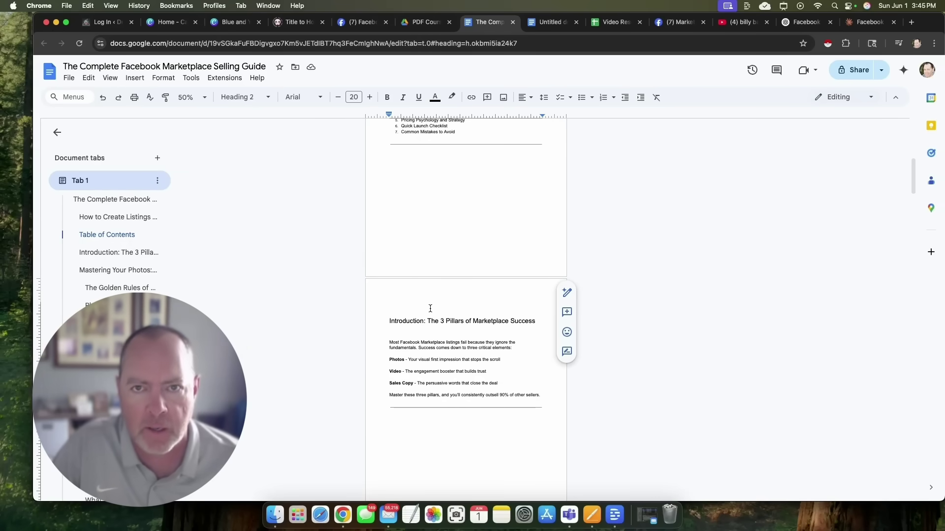
scroll(430, 308, "down", 5)
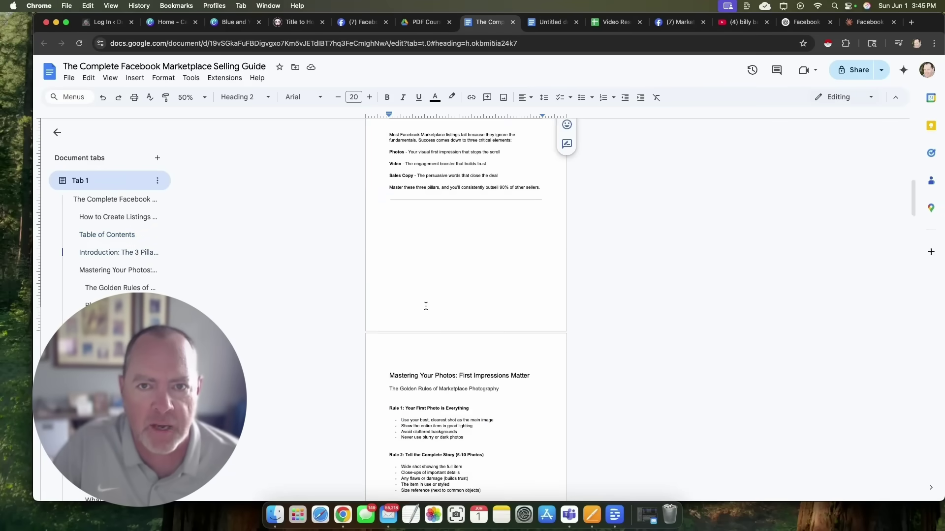
scroll(426, 307, "down", 3)
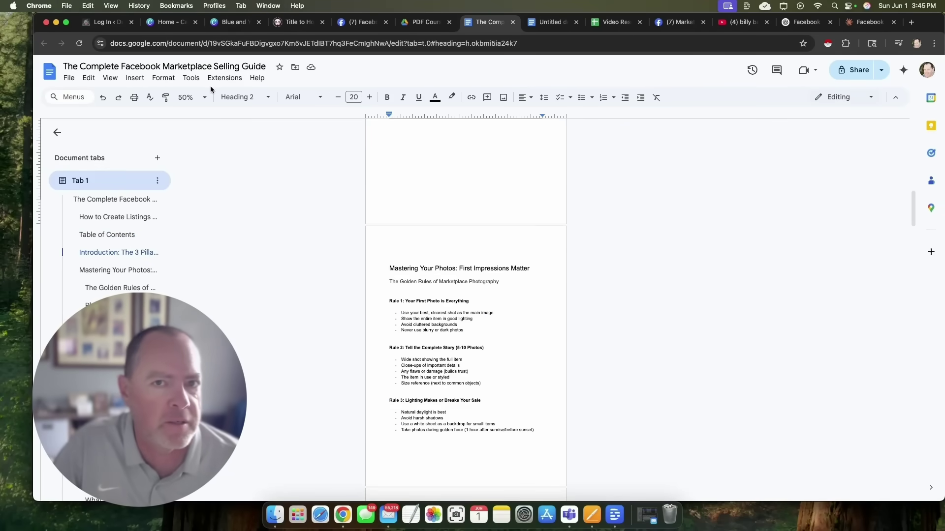
left_click(200, 98)
left_click(190, 188)
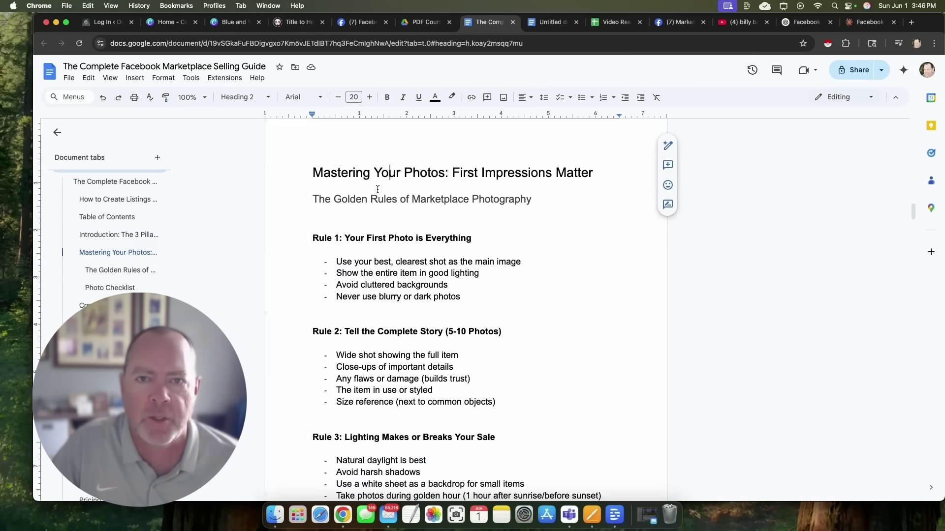
right_click(469, 215)
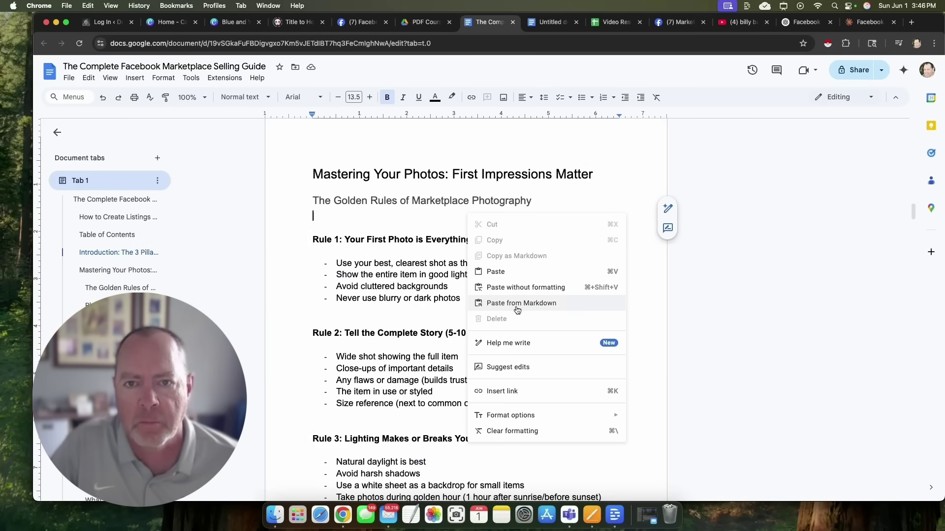
left_click(492, 186)
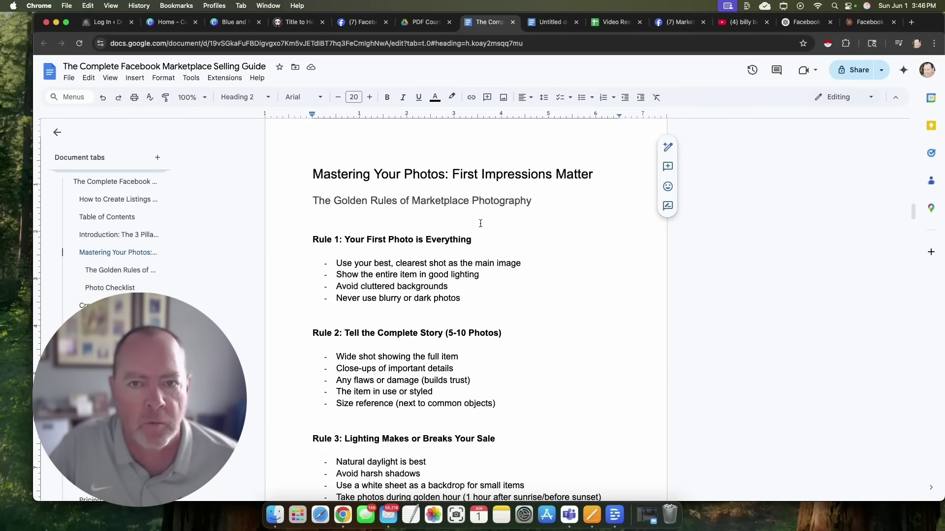
scroll(481, 223, "down", 15)
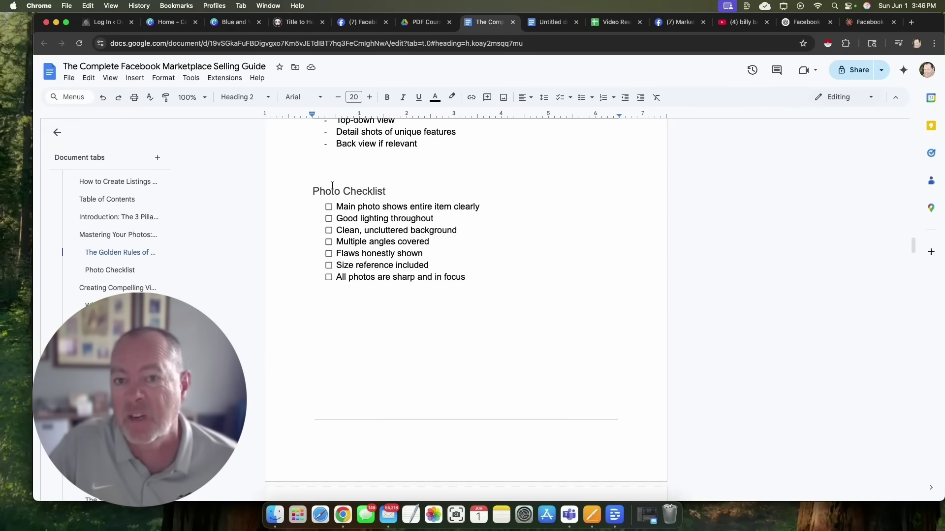
scroll(408, 217, "down", 8)
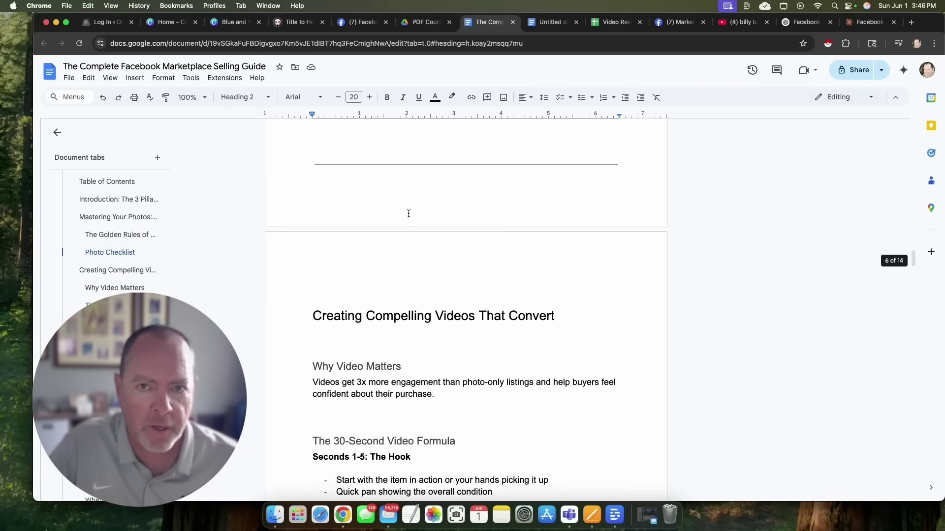
Step: Set the document zoom to 50% and scroll through the chapters
left_click(191, 97)
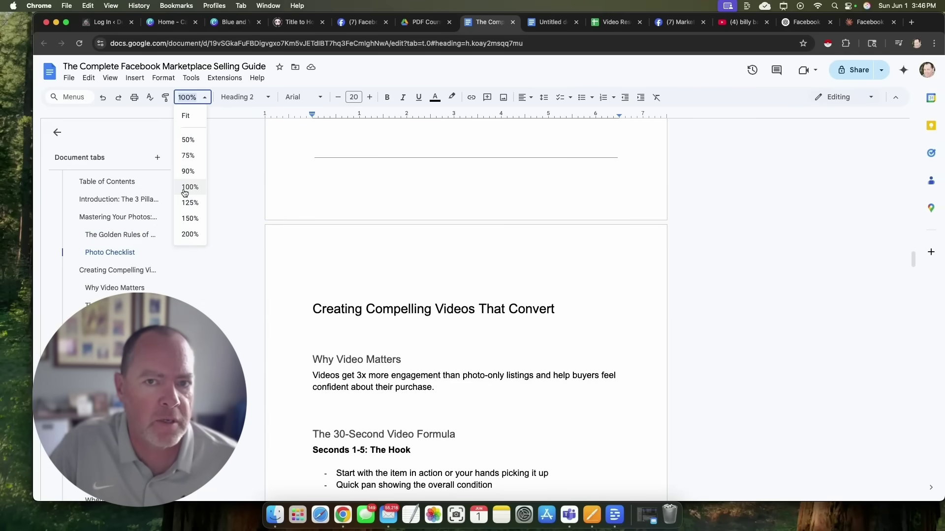
left_click(189, 140)
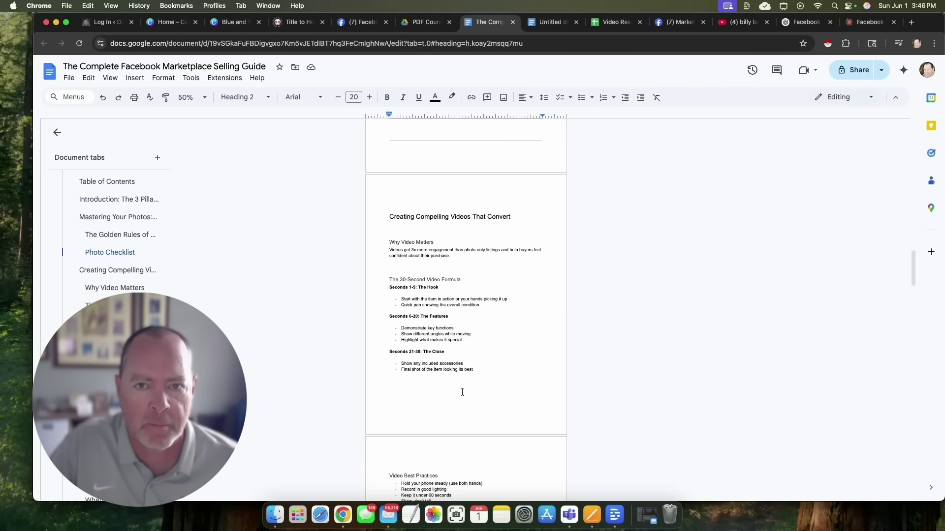
scroll(462, 392, "down", 4)
scroll(468, 286, "down", 5)
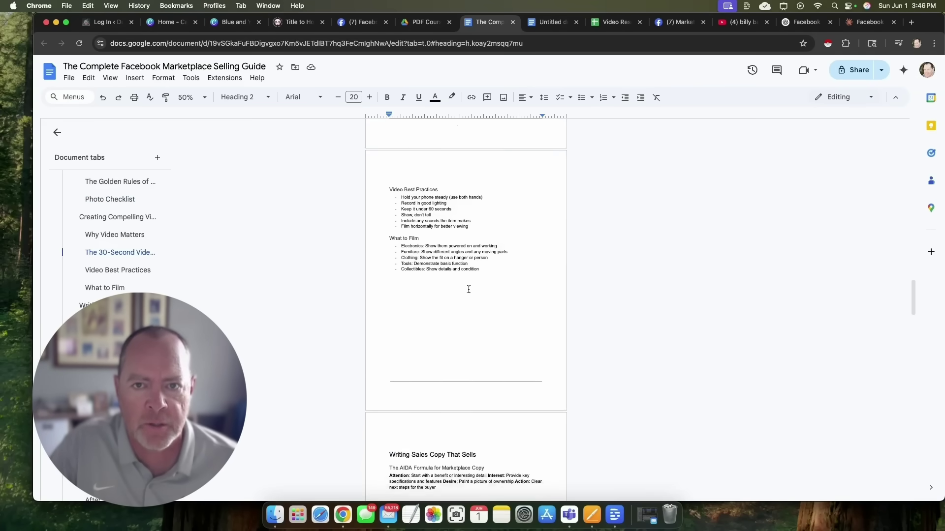
scroll(483, 312, "up", 12)
scroll(483, 312, "up", 10)
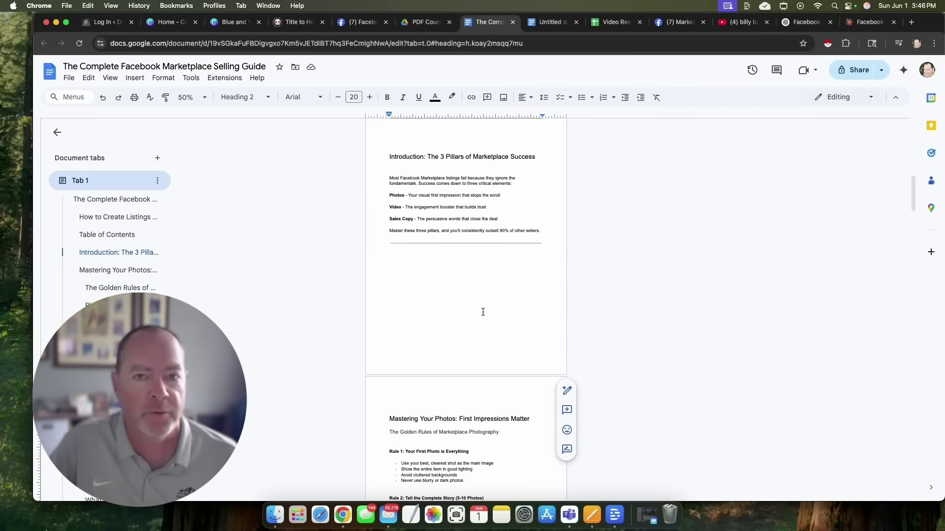
Step: Export the selling guide as a PDF Document (.pdf) and save it in the project folder
left_click(69, 77)
mouse_move(98, 182)
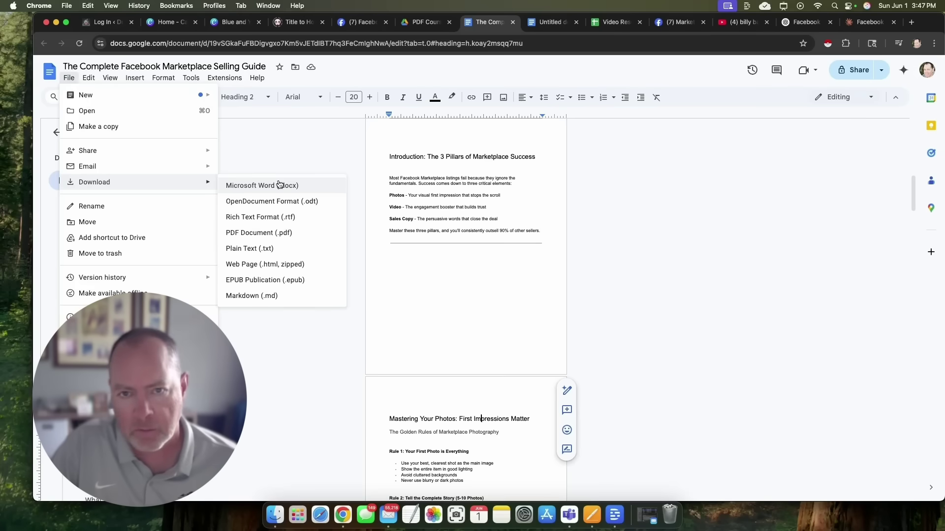
left_click(255, 233)
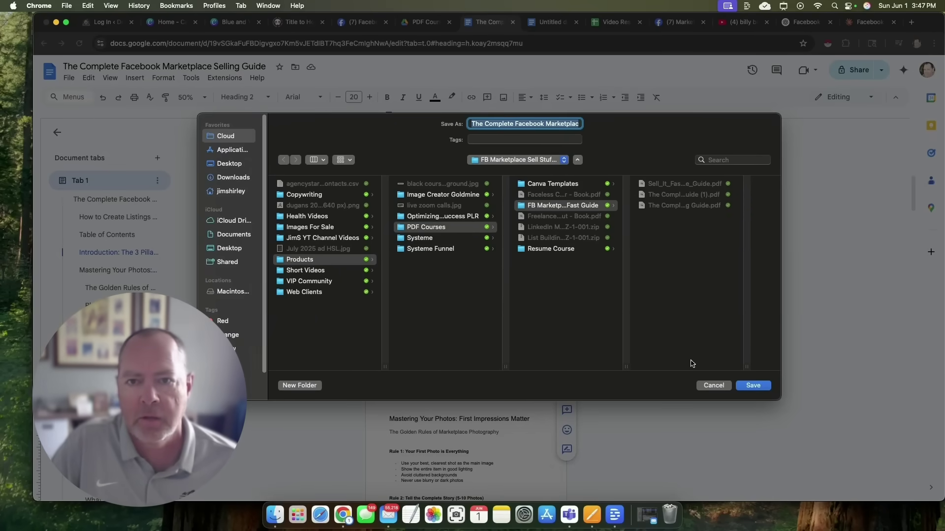
left_click(753, 387)
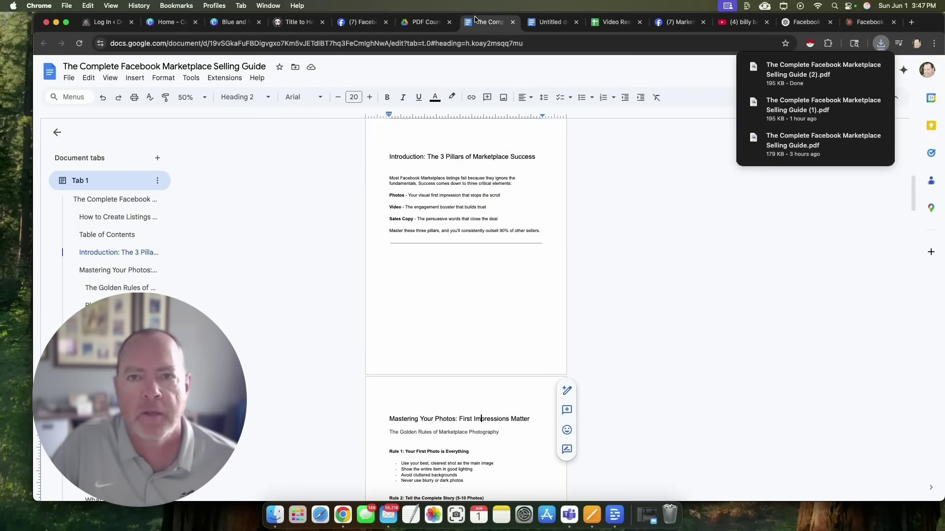
Step: Upload the newest selling guide PDF from Canva Home and open it as a design
left_click(160, 24)
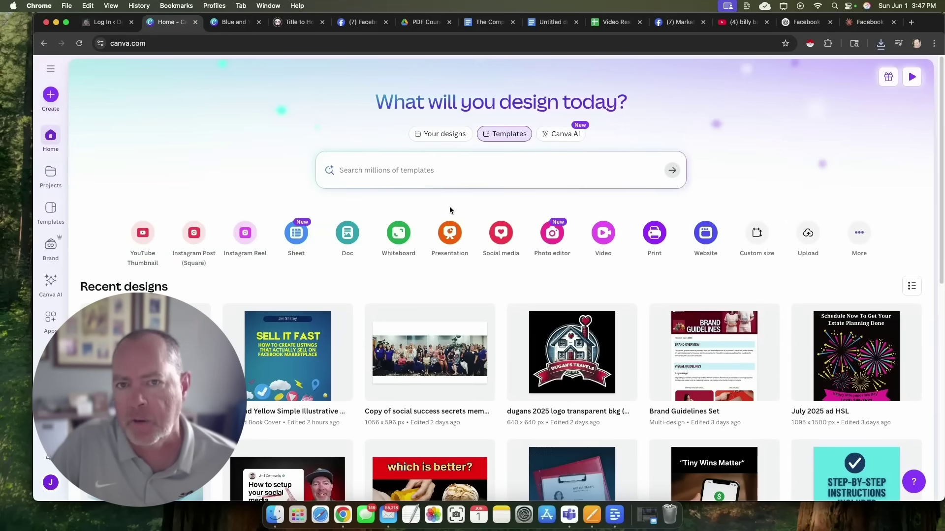
left_click(600, 211)
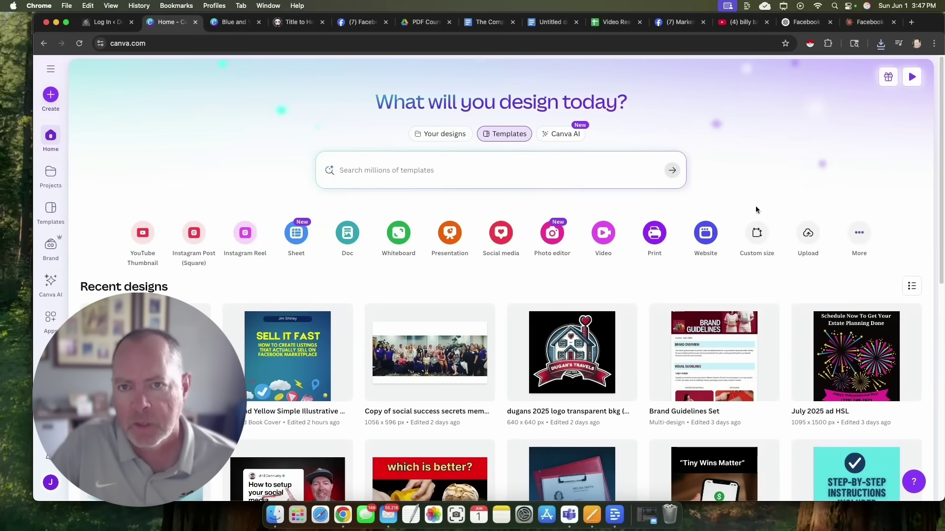
left_click(810, 235)
left_click(520, 328)
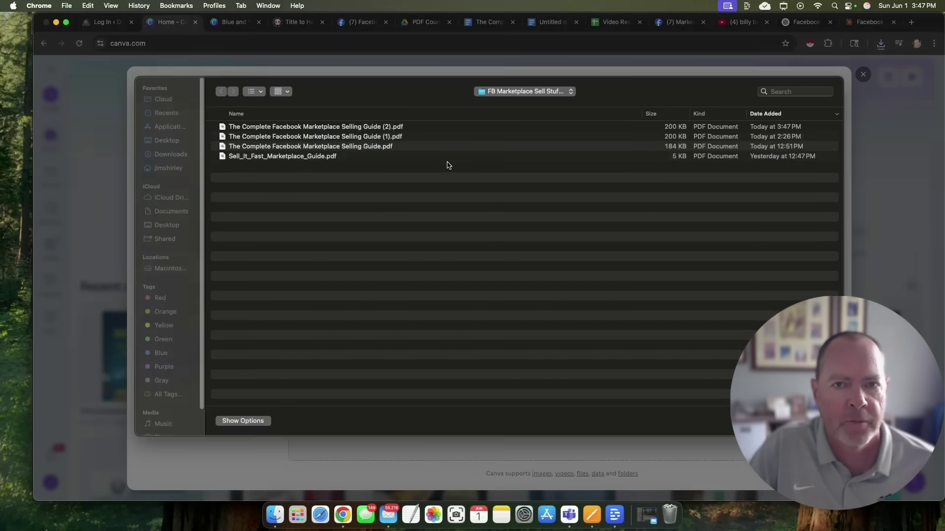
key("Down")
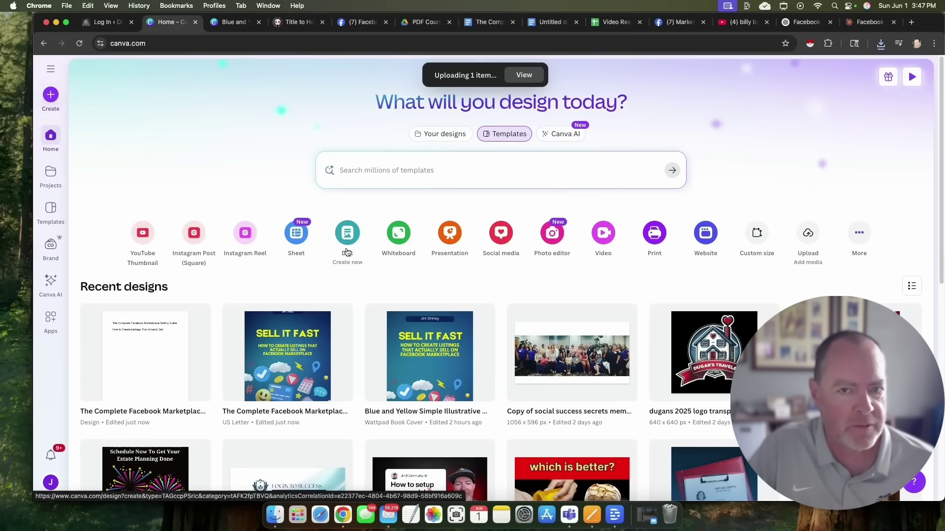
left_click(127, 363)
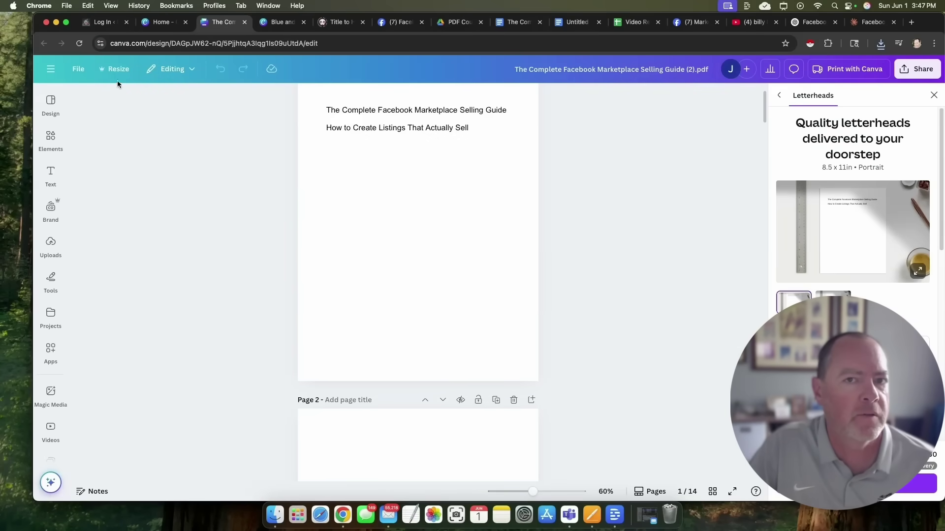
left_click(245, 22)
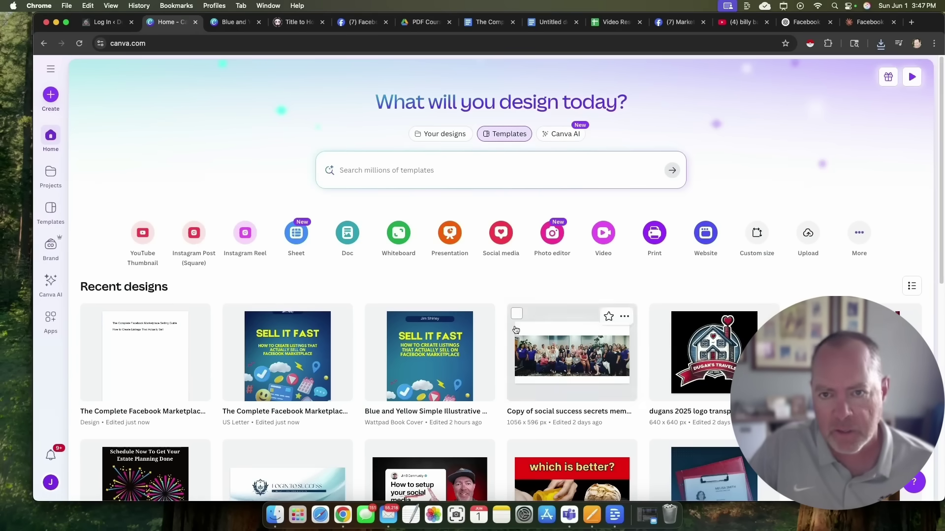
scroll(497, 408, "down", 4)
scroll(497, 409, "up", 4)
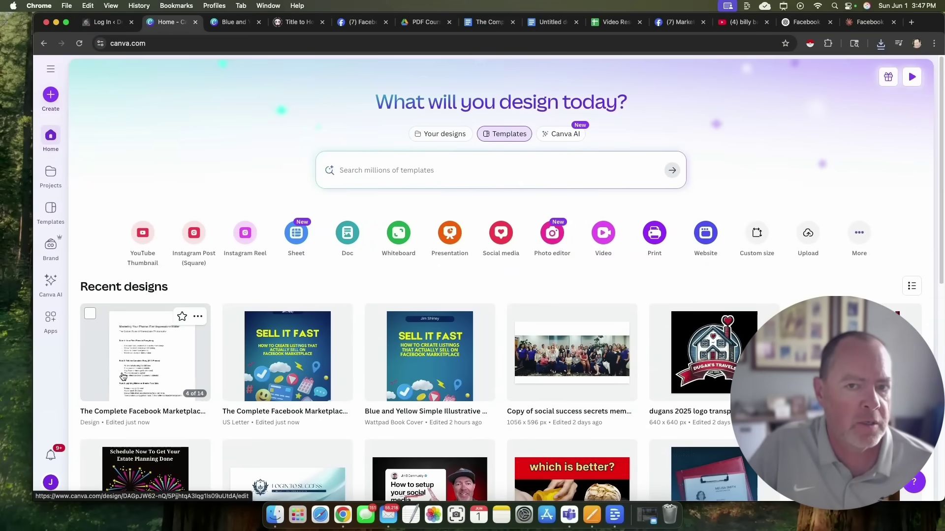
left_click(123, 377)
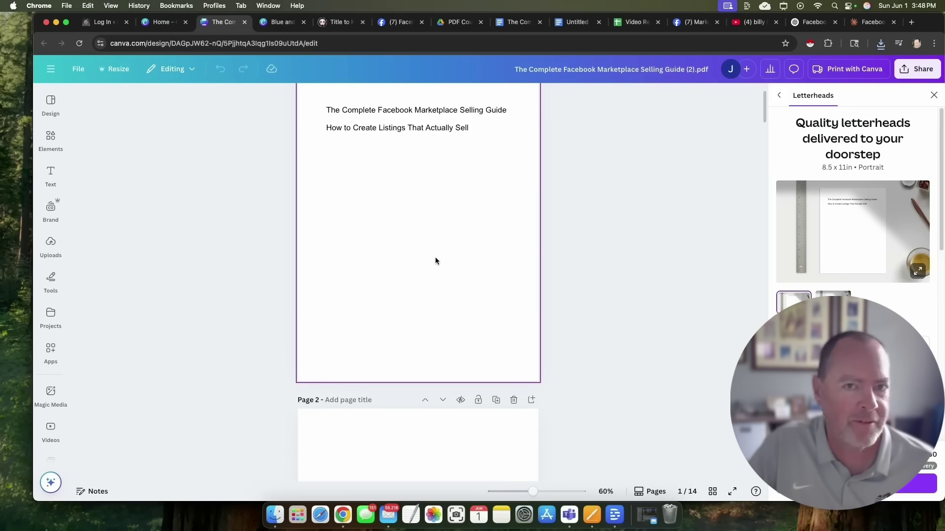
scroll(435, 261, "up", 3)
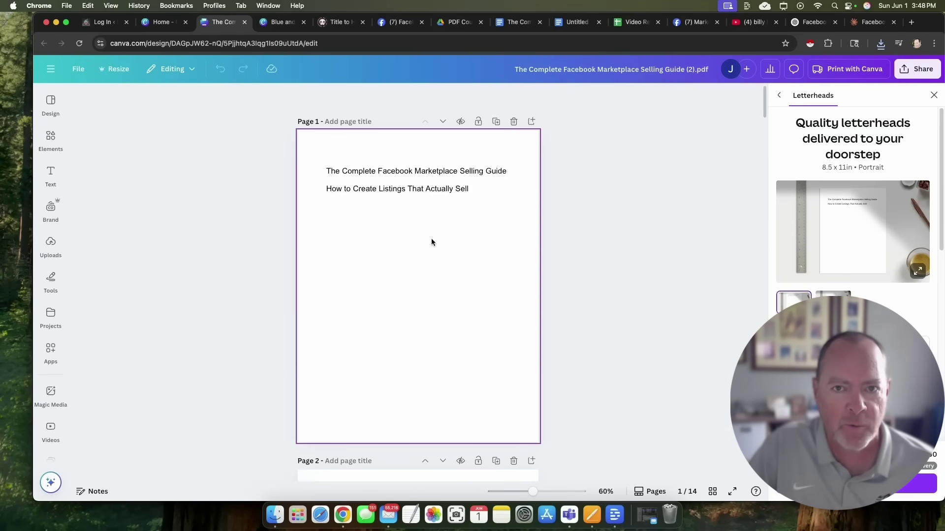
left_click(417, 185)
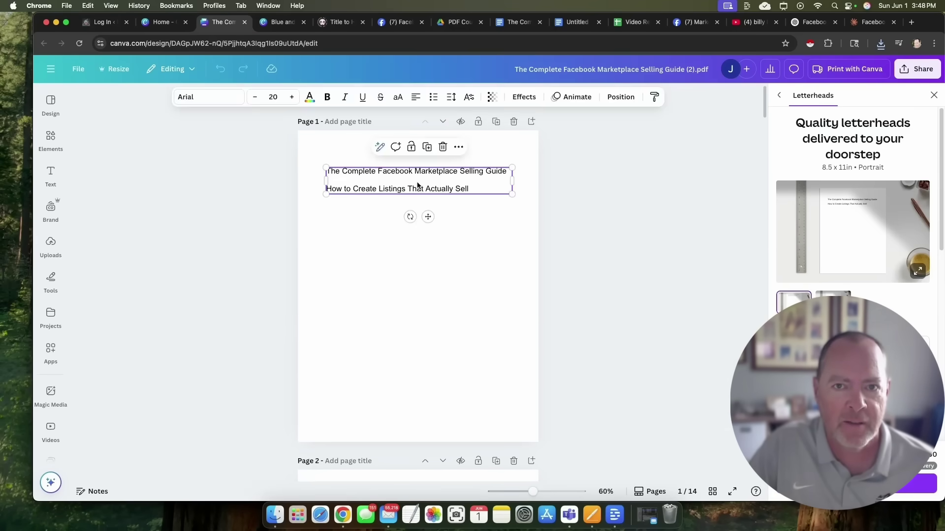
double_click(454, 190)
left_click(471, 192)
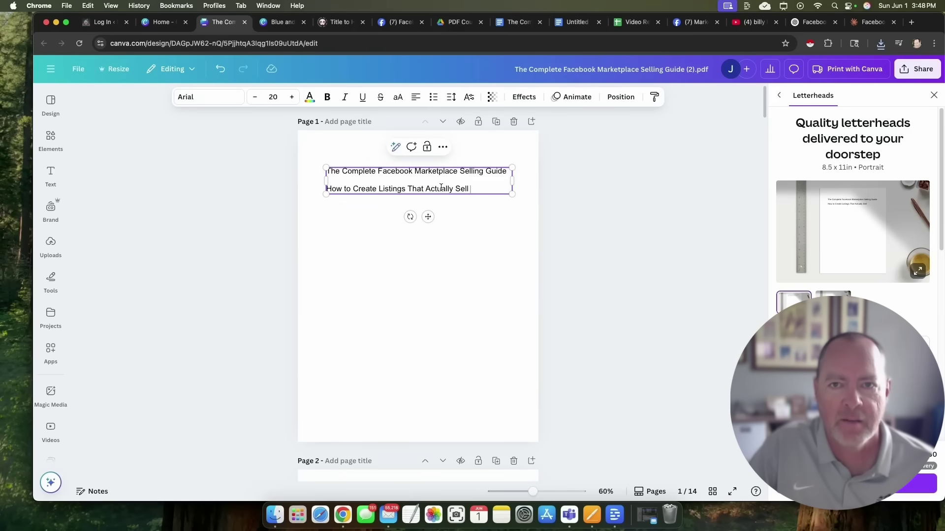
scroll(430, 250, "down", 15)
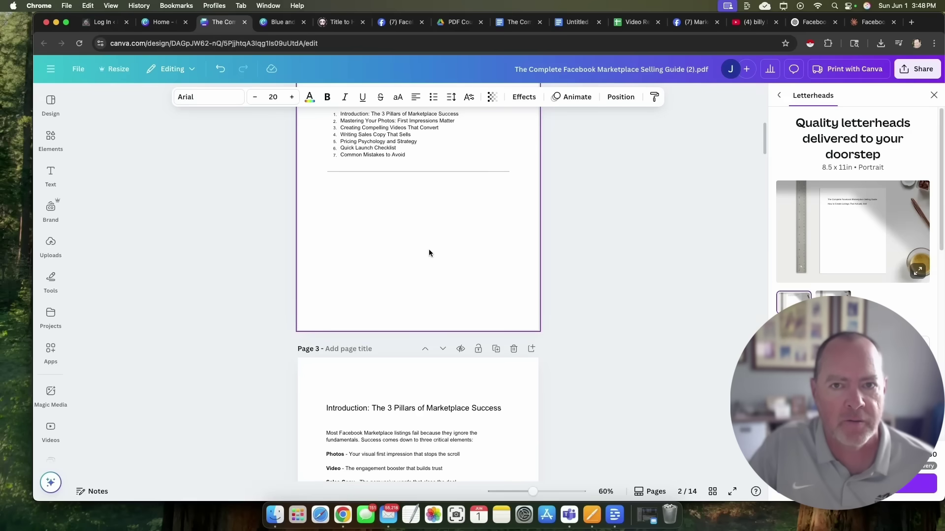
left_click(393, 135)
scroll(395, 271, "down", 9)
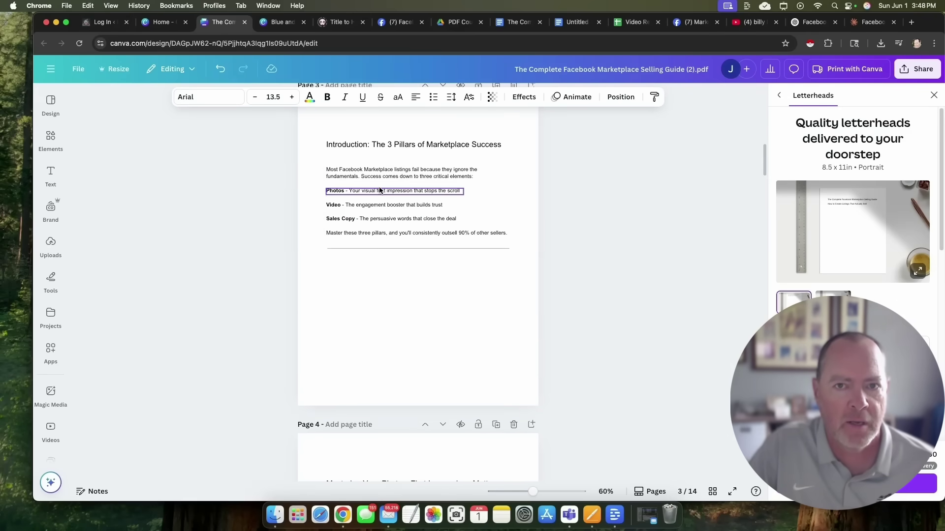
left_click(392, 143)
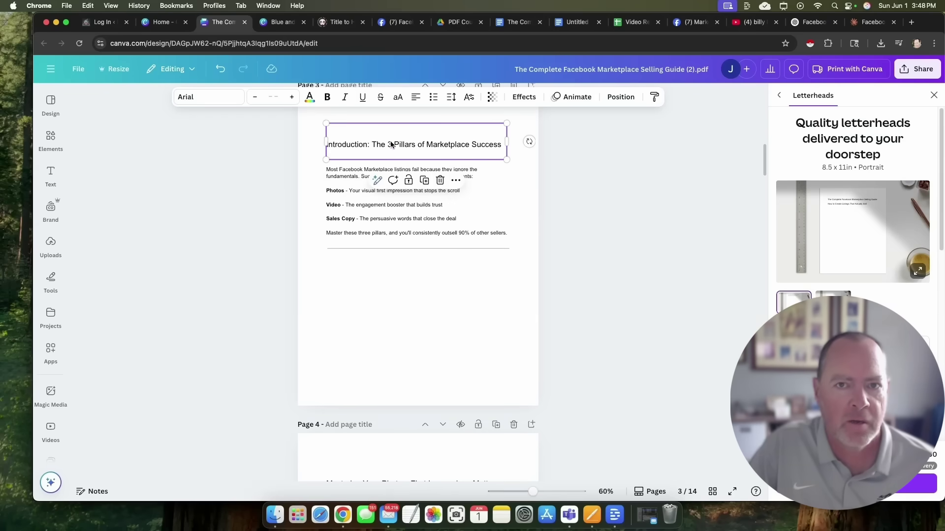
left_click(211, 97)
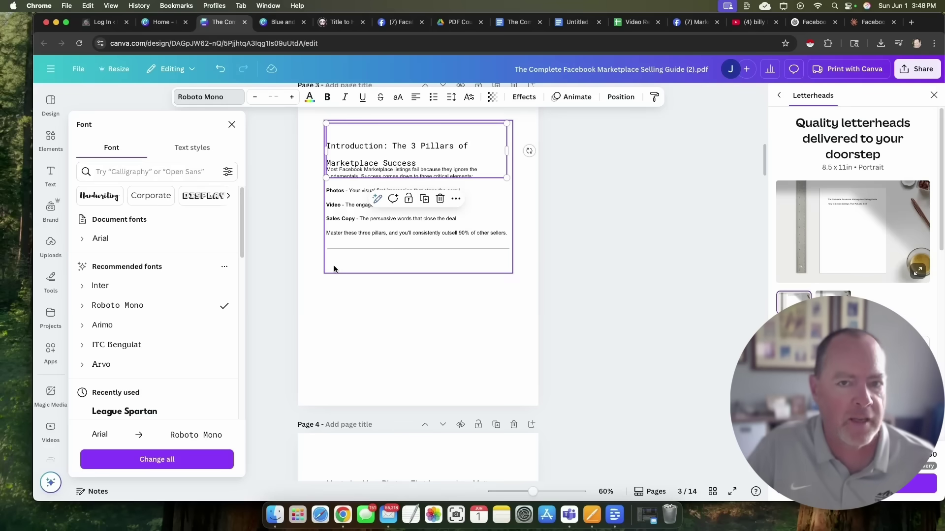
key("super+z")
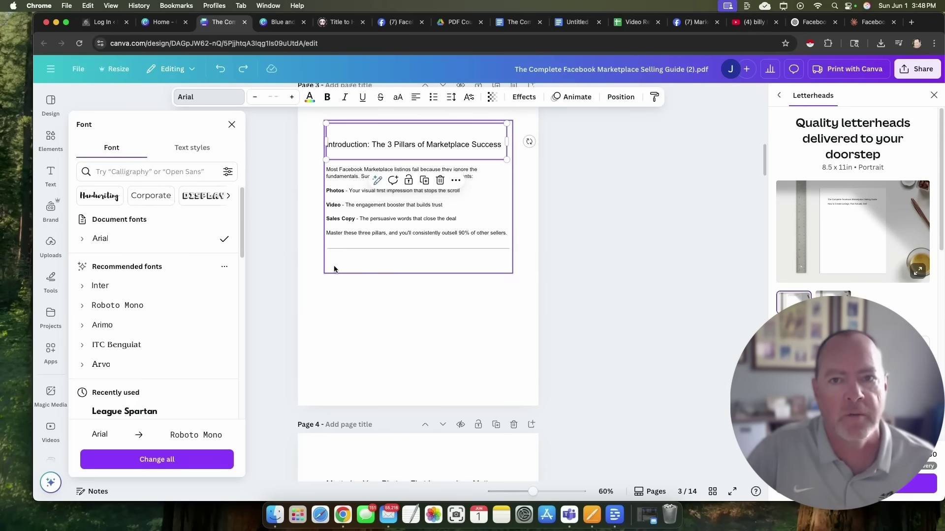
left_click(351, 310)
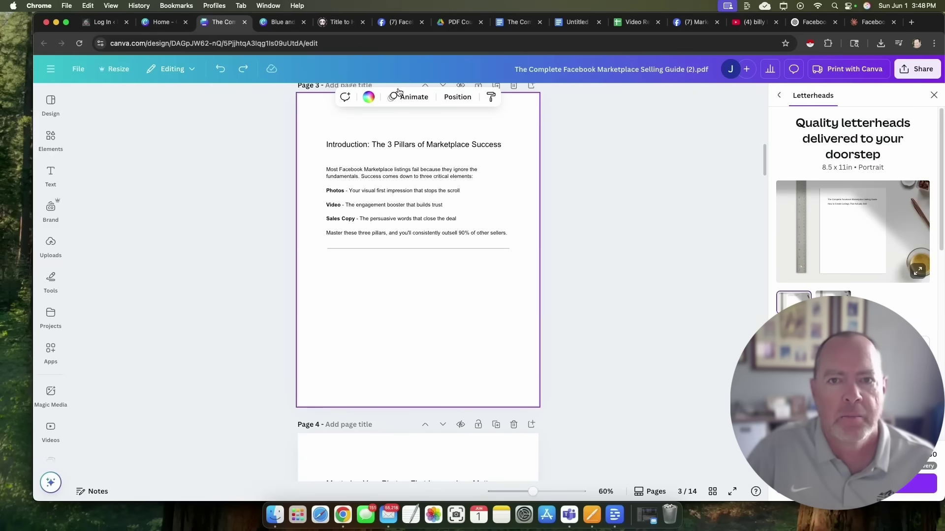
Step: Search Elements for 'top border' and add the dark red curved border to page 3
left_click(50, 140)
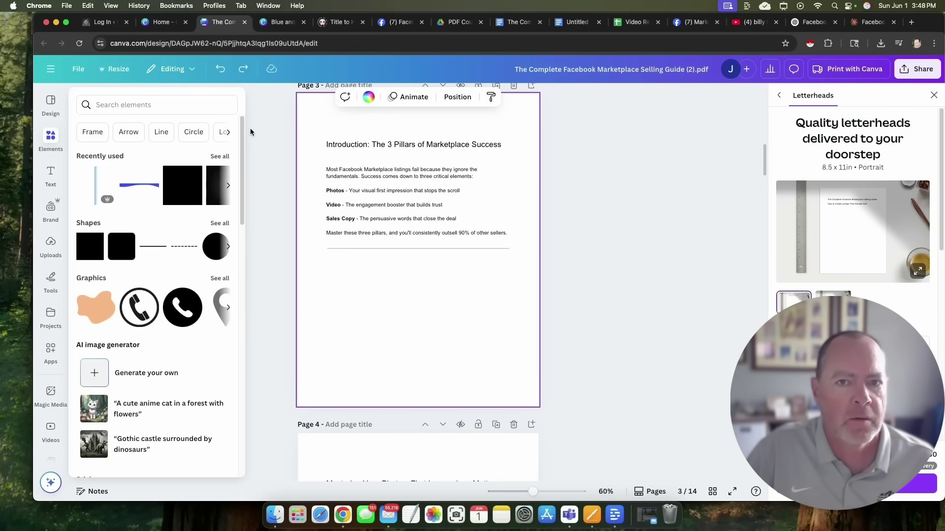
left_click(49, 139)
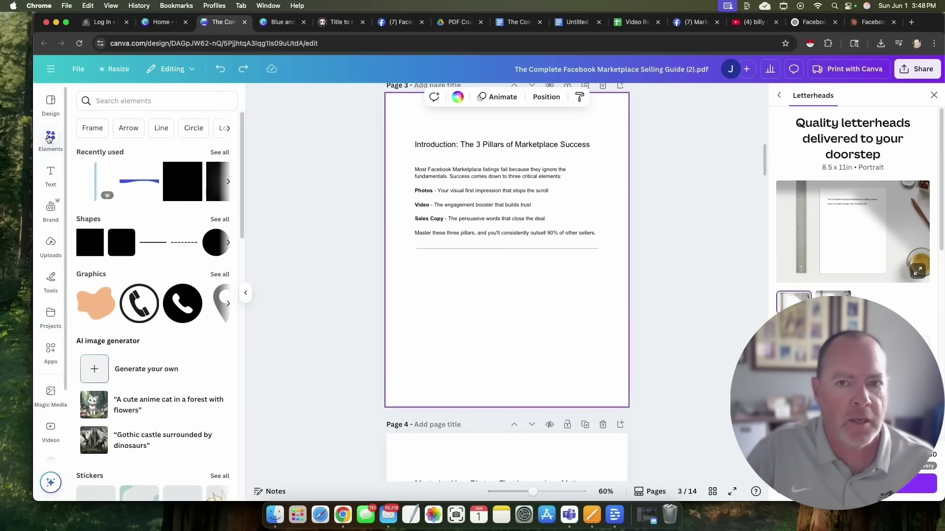
left_click(152, 101)
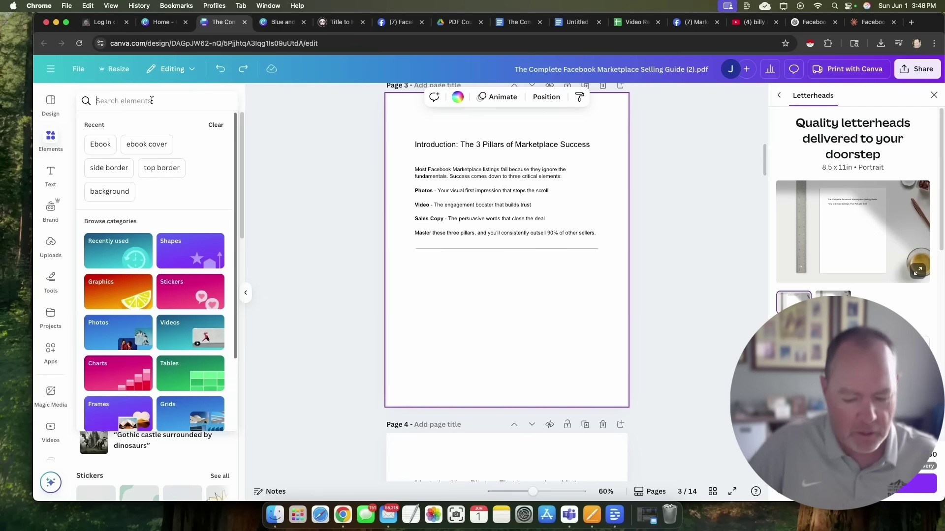
type("top bo")
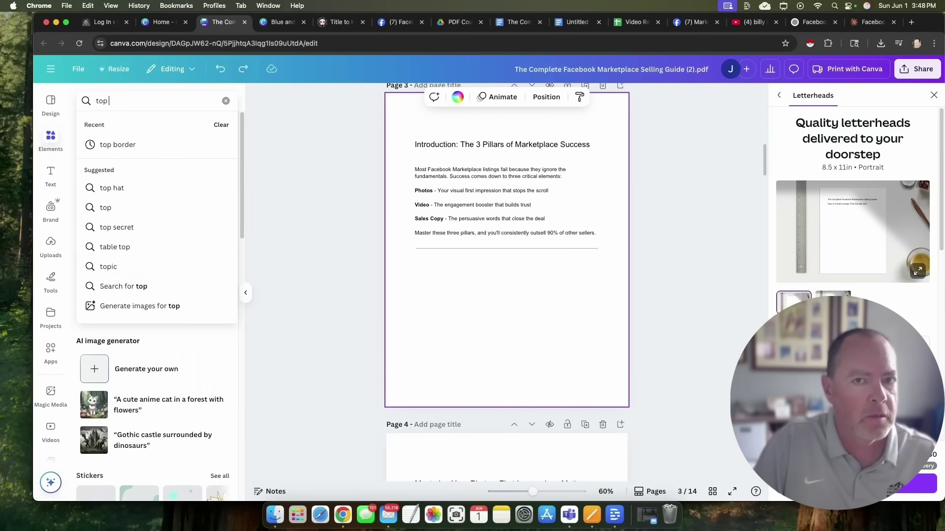
left_click(147, 150)
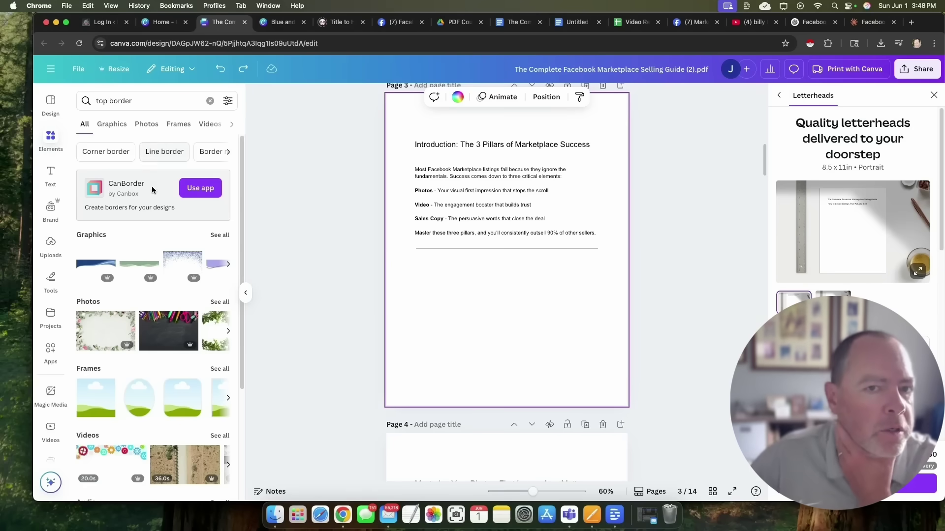
left_click(220, 235)
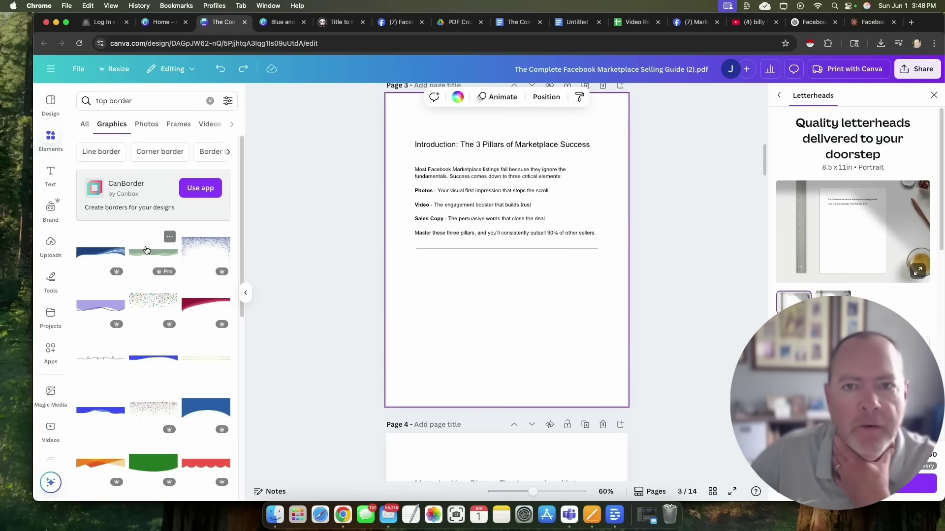
left_click(194, 309)
Step: Stretch the border to full page width and align it flush with page 3's top
left_click_drag(485, 246, 412, 129)
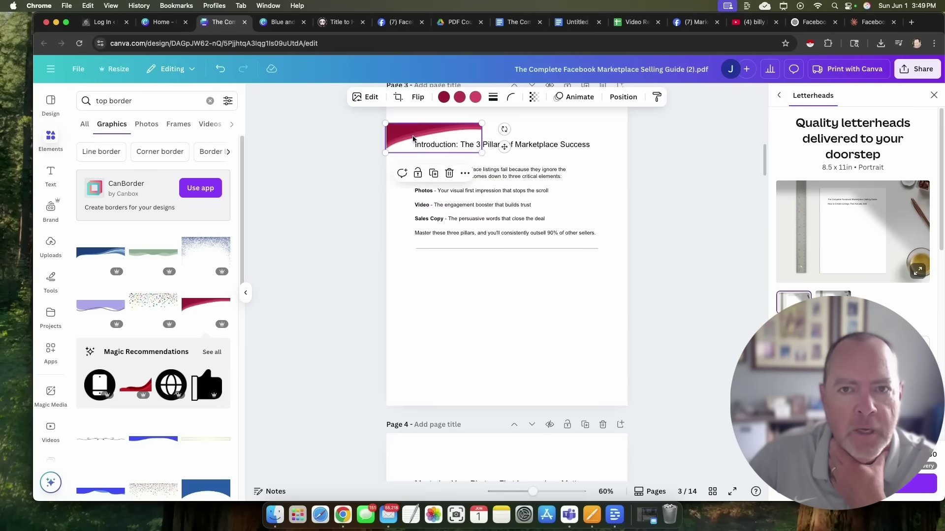
scroll(412, 187, "up", 2)
scroll(412, 187, "up", 1)
left_click_drag(400, 222, 394, 191)
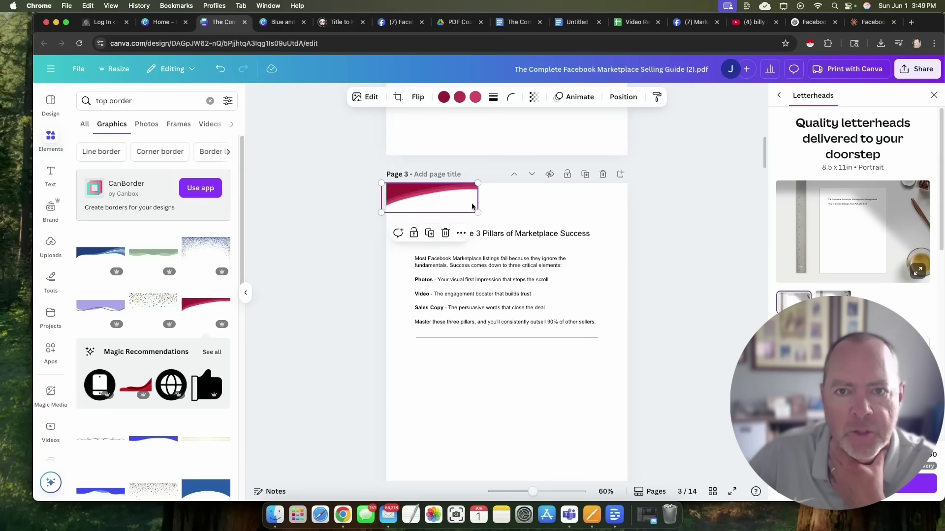
left_click_drag(478, 213, 649, 213)
left_click_drag(627, 249, 631, 241)
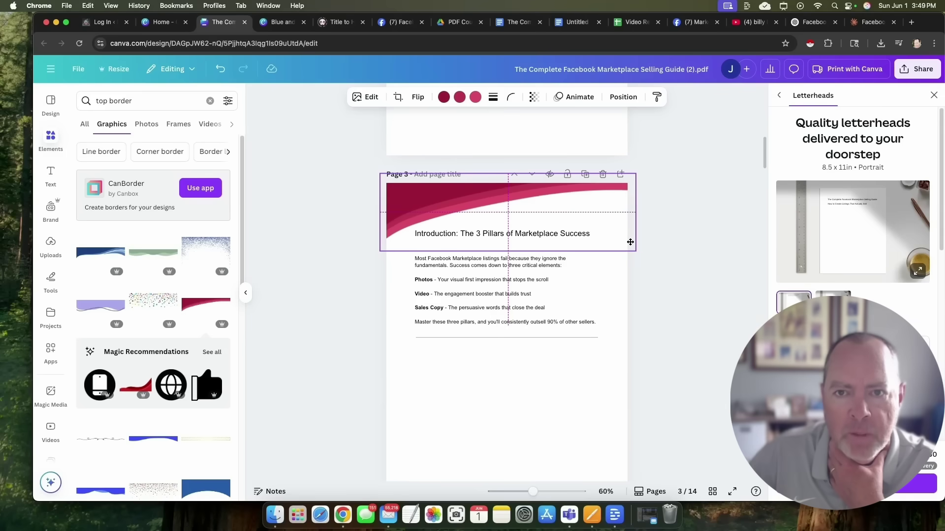
left_click_drag(631, 242, 631, 245)
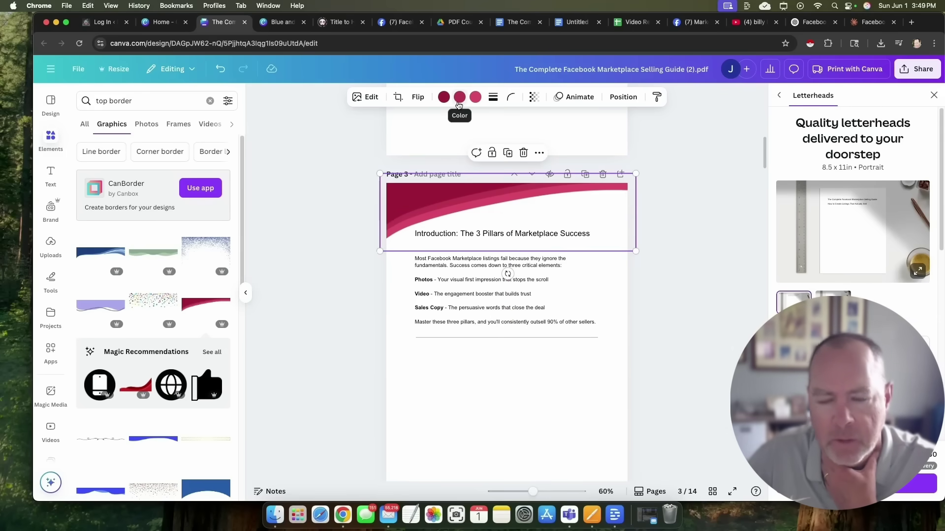
Step: Copy the red wave border and paste it at the top of page 2
left_click(645, 281)
left_click(421, 207)
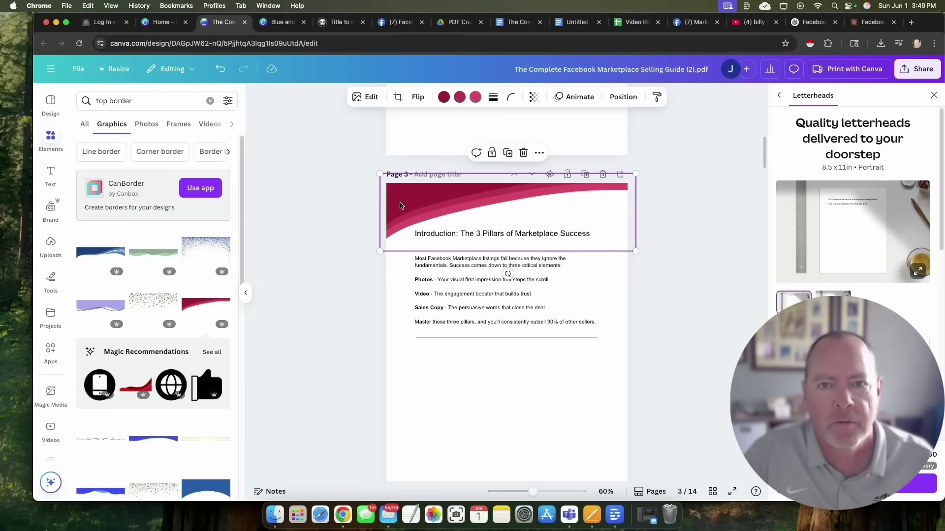
left_click_drag(439, 204, 439, 205)
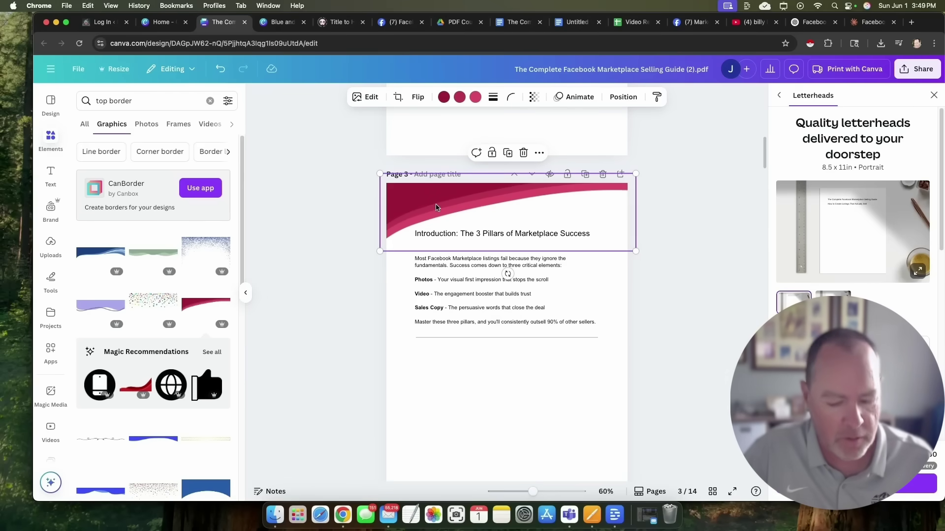
scroll(510, 219, "up", 10)
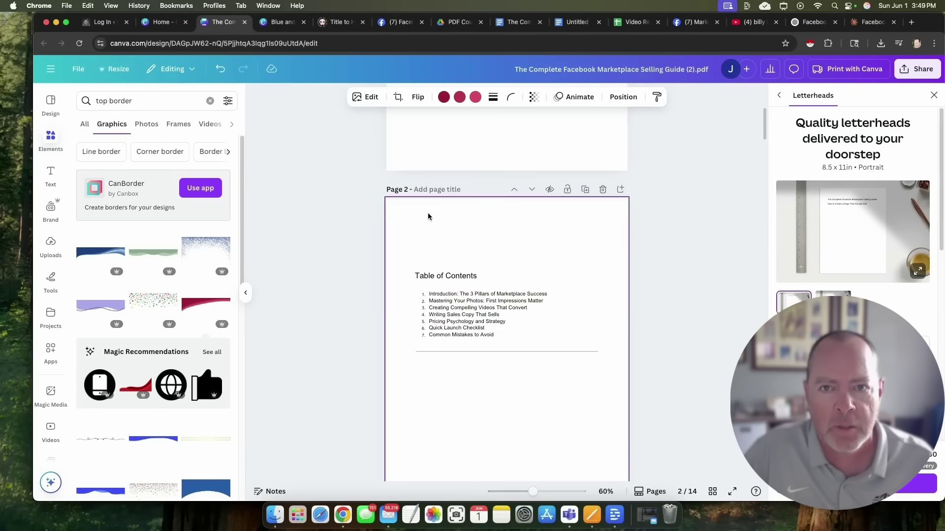
key("cmd+v")
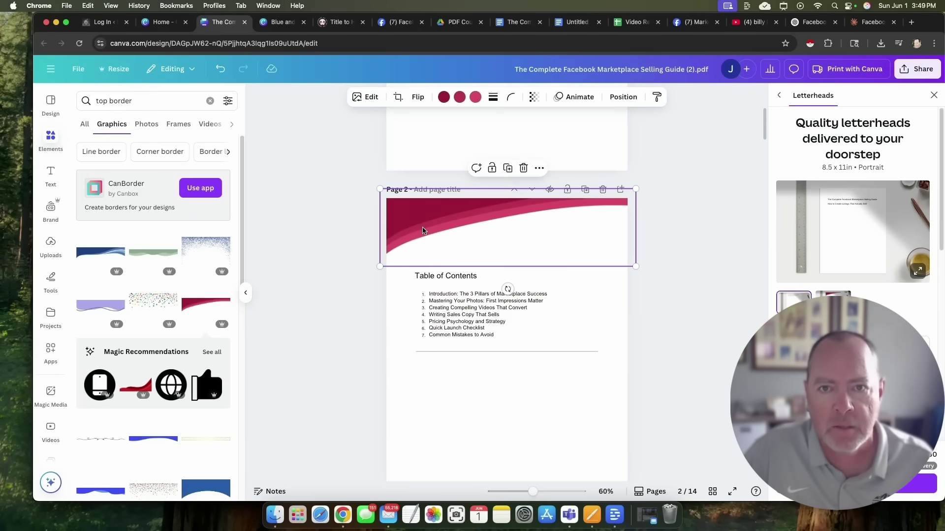
Step: Move through the pages to 13, positioning the pasted border at page 13's top
scroll(422, 230, "up", 5)
scroll(422, 229, "down", 10)
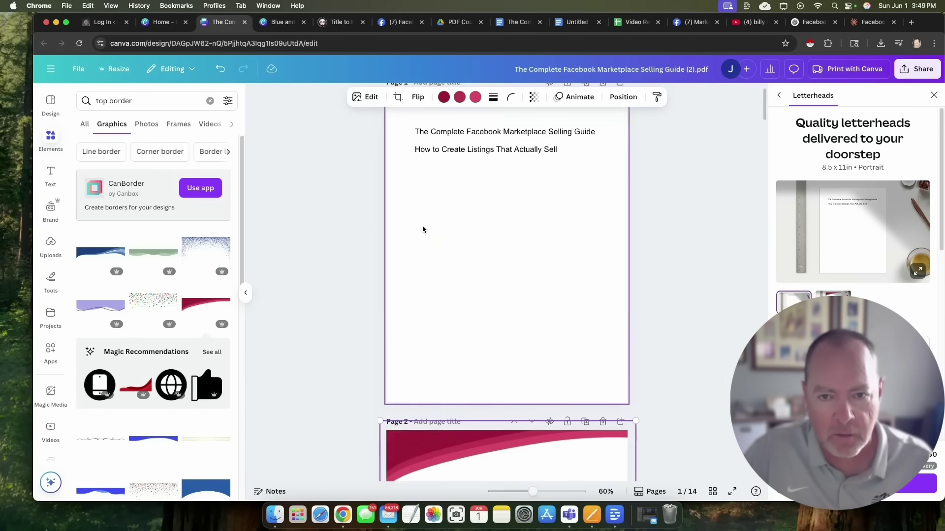
scroll(422, 229, "down", 5)
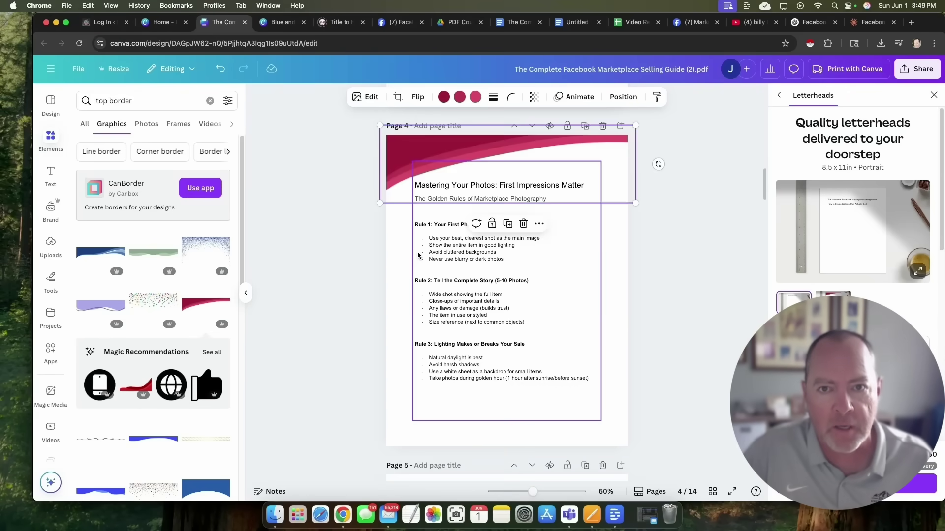
scroll(418, 255, "down", 7)
scroll(418, 255, "down", 8)
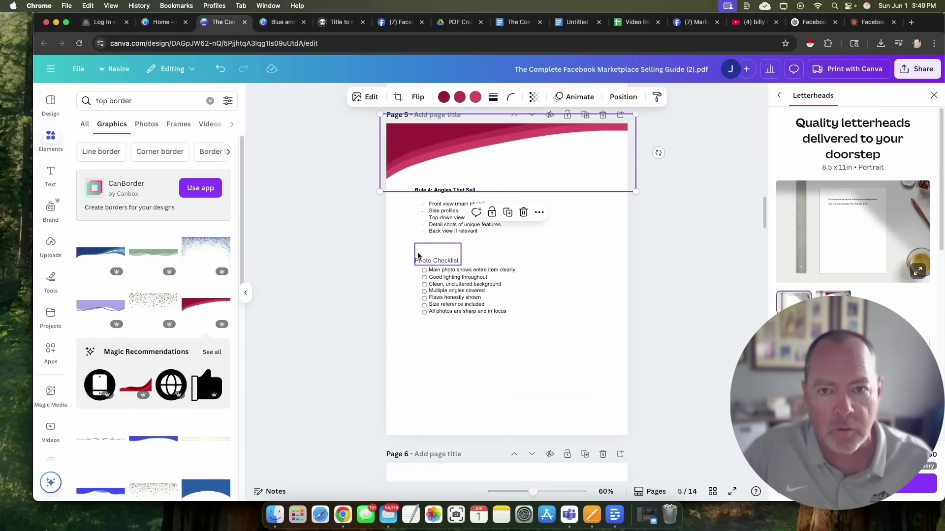
scroll(418, 255, "down", 8)
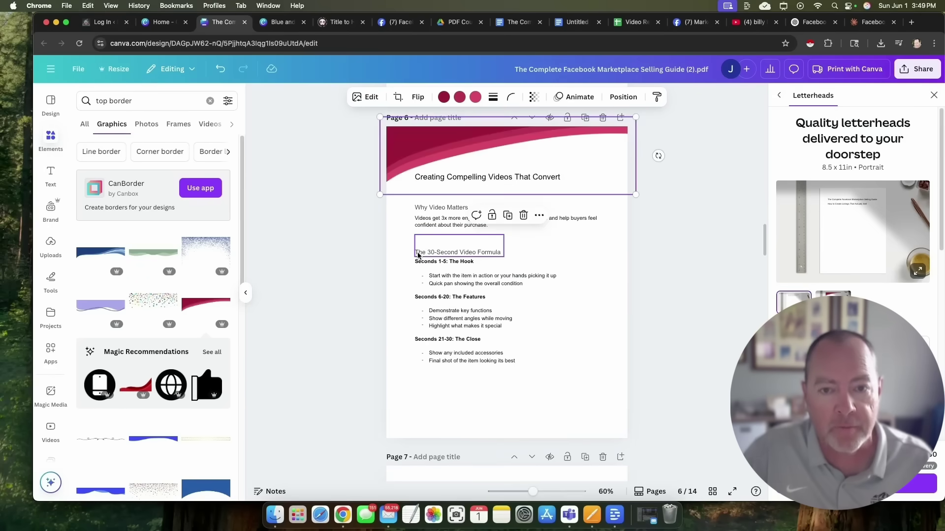
scroll(418, 255, "down", 15)
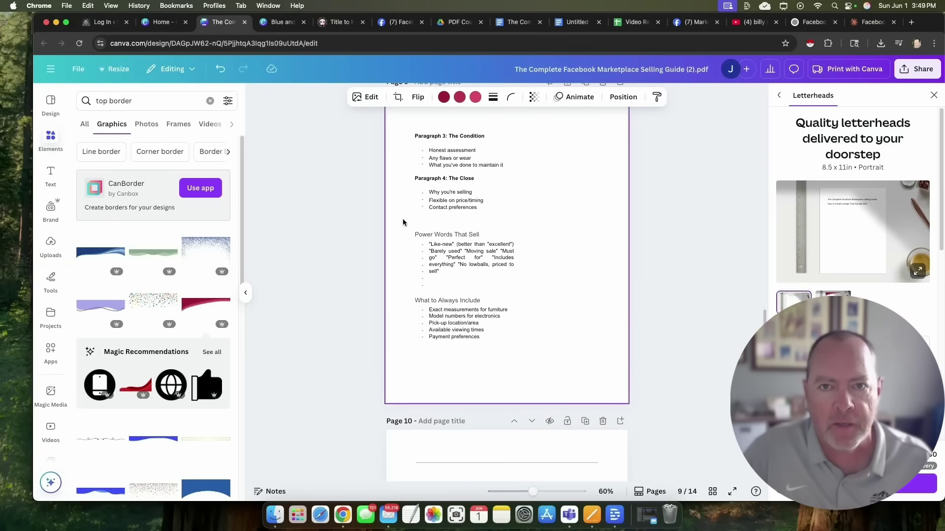
scroll(404, 219, "up", 2)
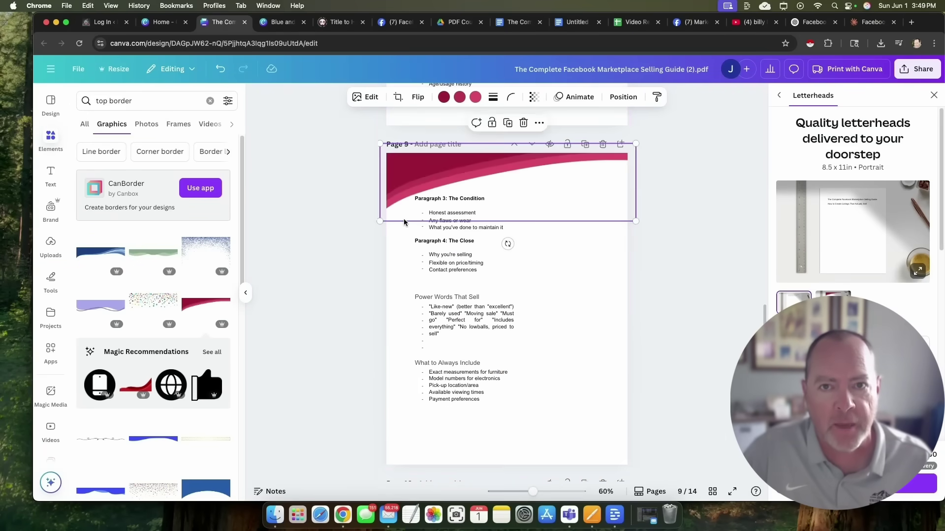
scroll(403, 218, "down", 7)
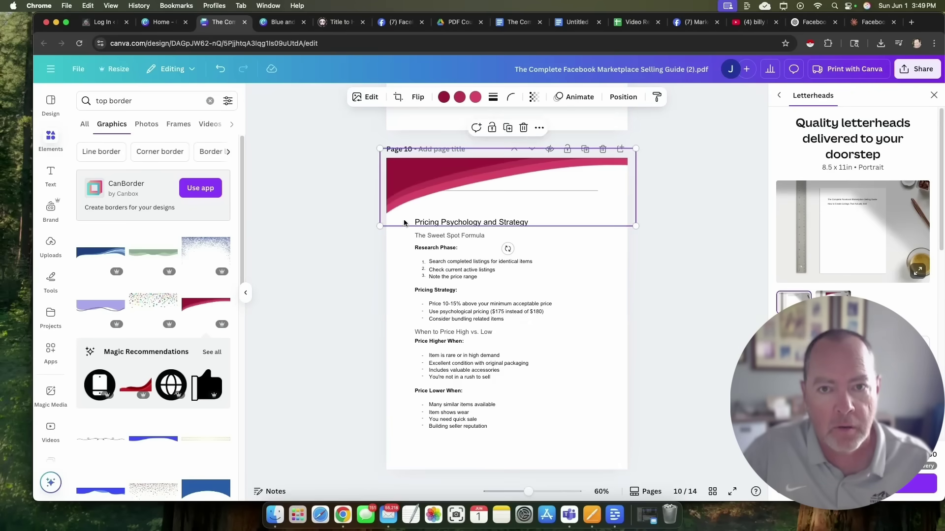
scroll(404, 220, "down", 8)
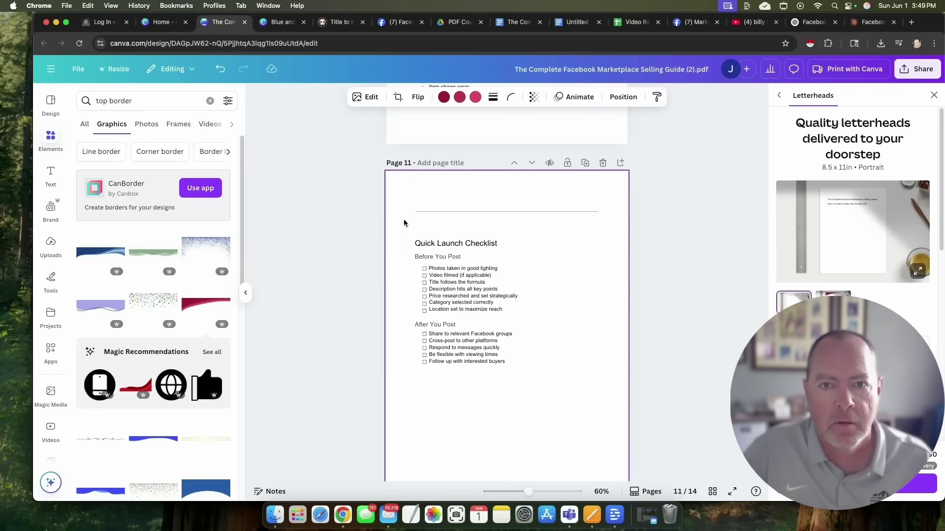
scroll(404, 223, "down", 7)
scroll(403, 219, "down", 7)
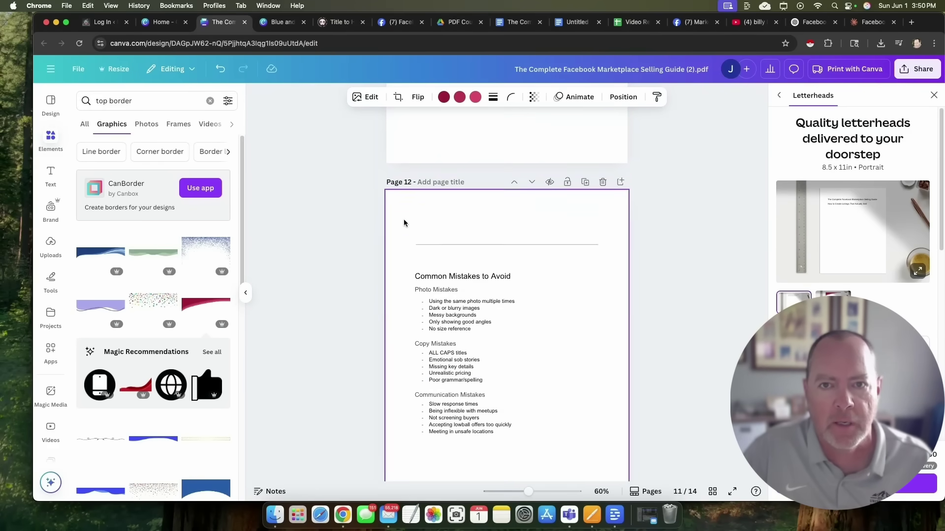
scroll(404, 219, "down", 3)
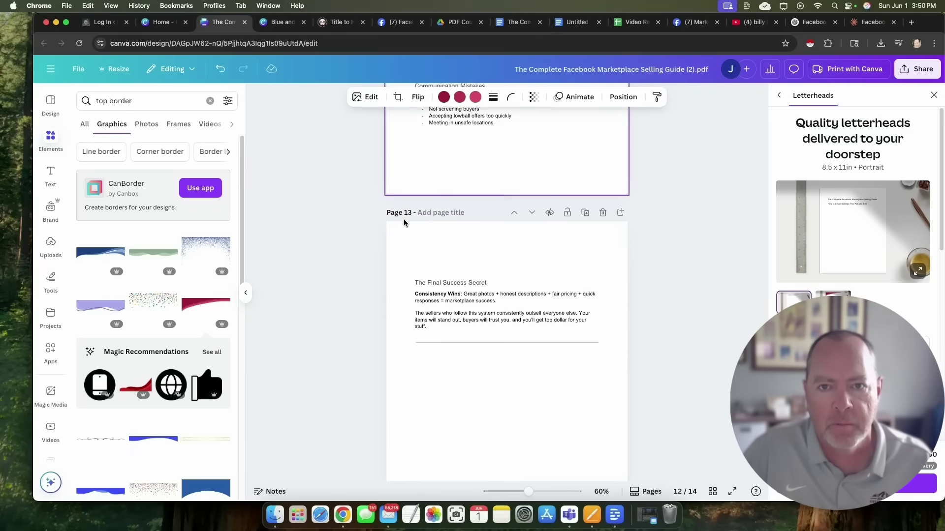
left_click_drag(403, 219, 481, 328)
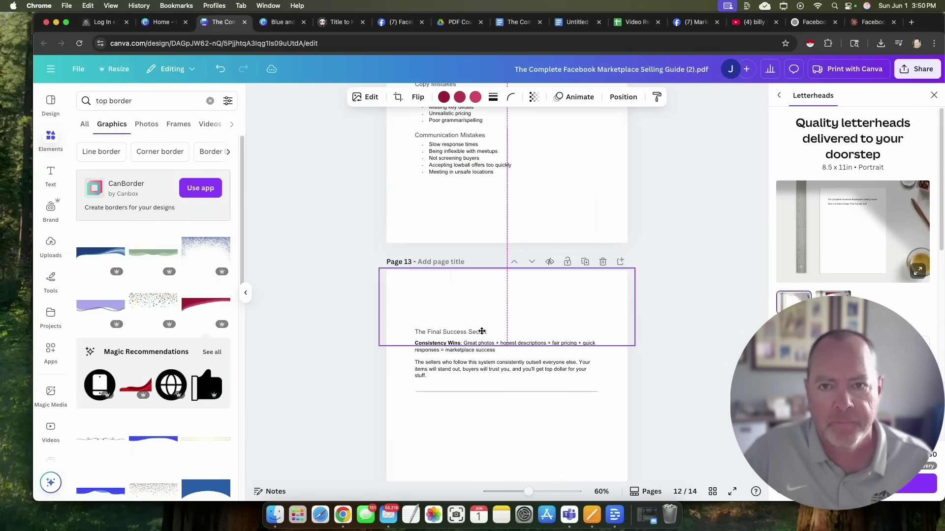
Step: Paste the red wave border at the top of page 14
left_click(659, 310)
left_click(595, 314)
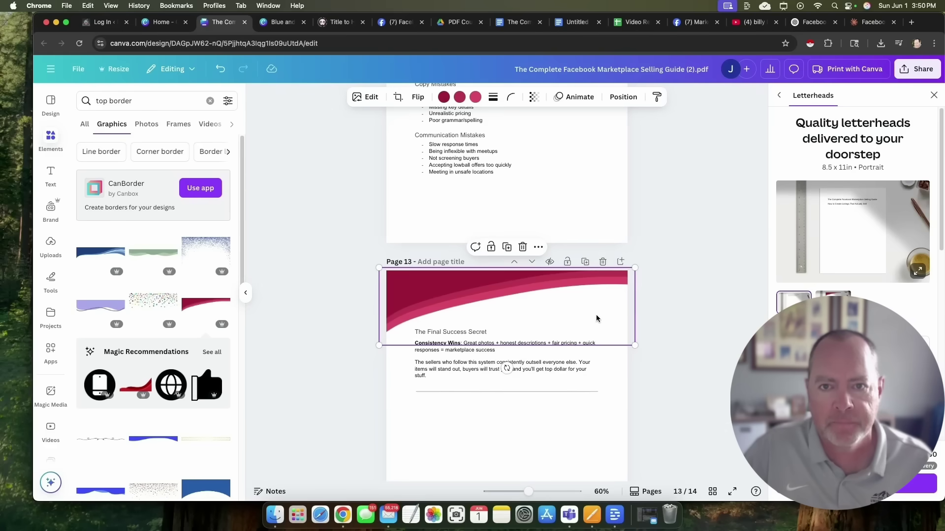
scroll(659, 277, "down", 10)
key("super+v")
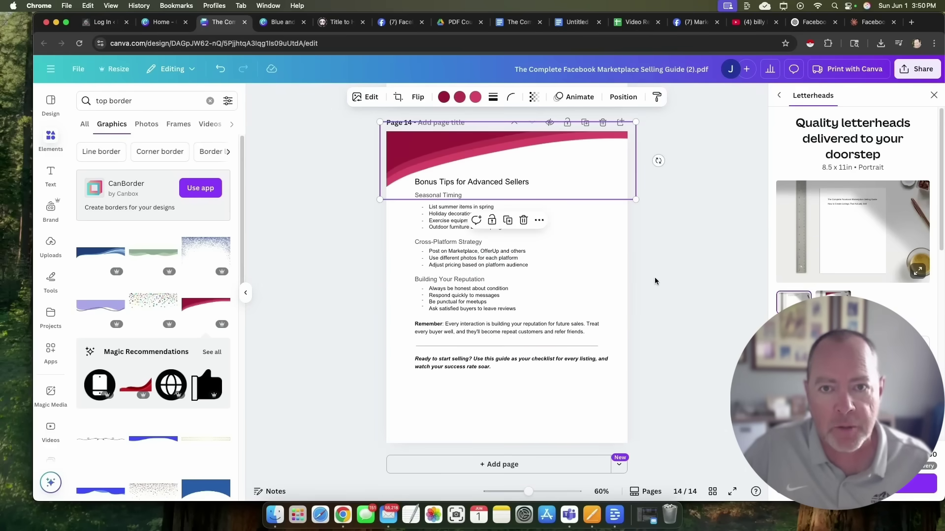
scroll(653, 276, "up", 5)
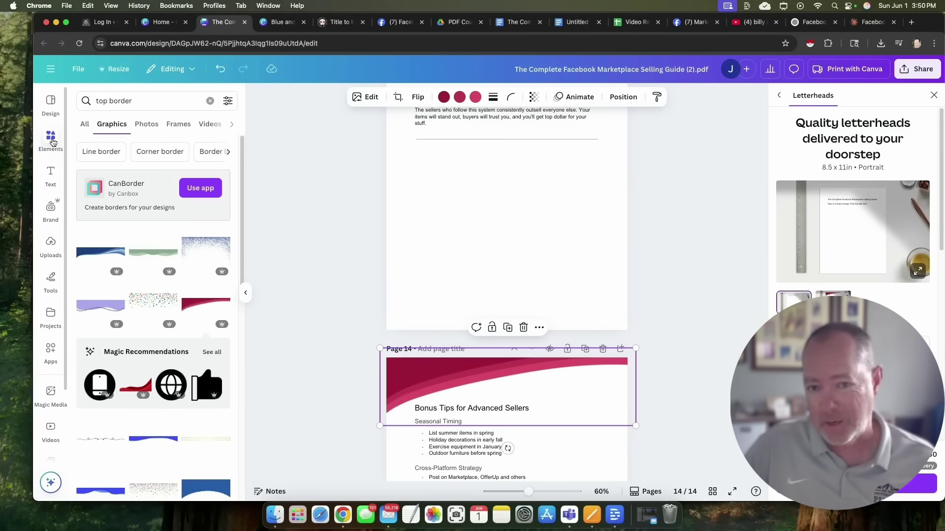
scroll(470, 237, "up", 2)
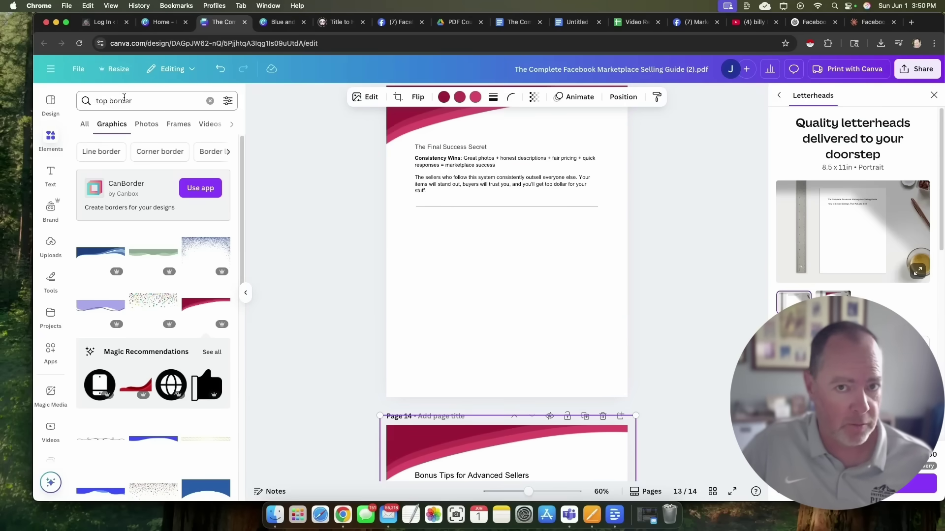
Step: Search Elements for 'success' and place the bullseye-and-arrow graphic beneath 'The Final Success Secret'
left_click(210, 101)
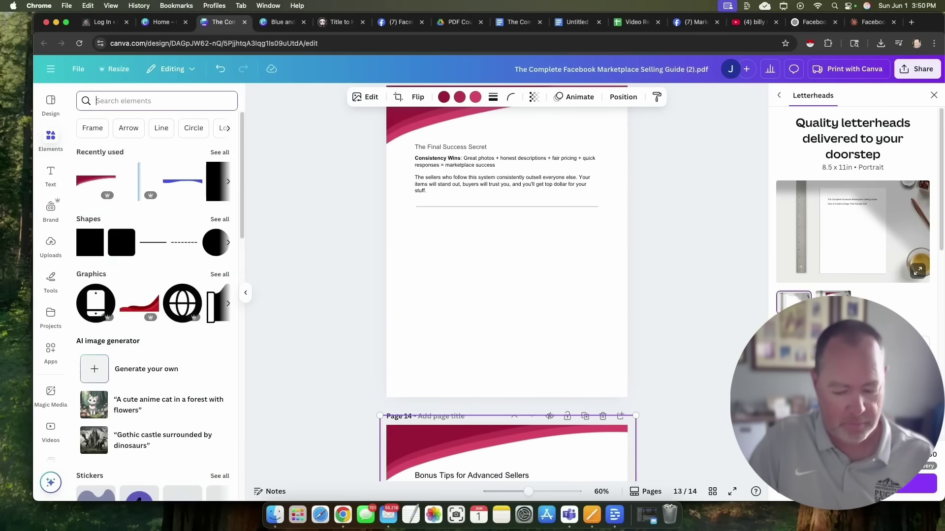
type("success")
key("Return")
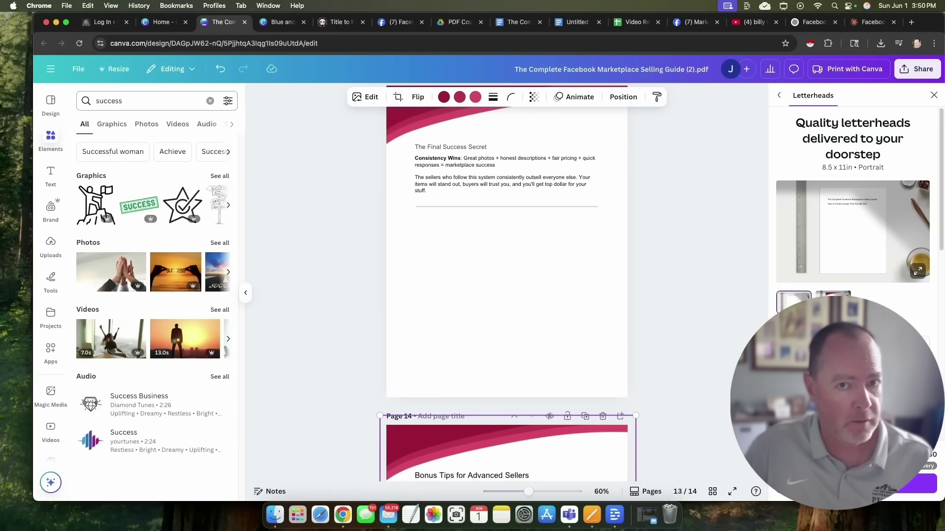
left_click(220, 176)
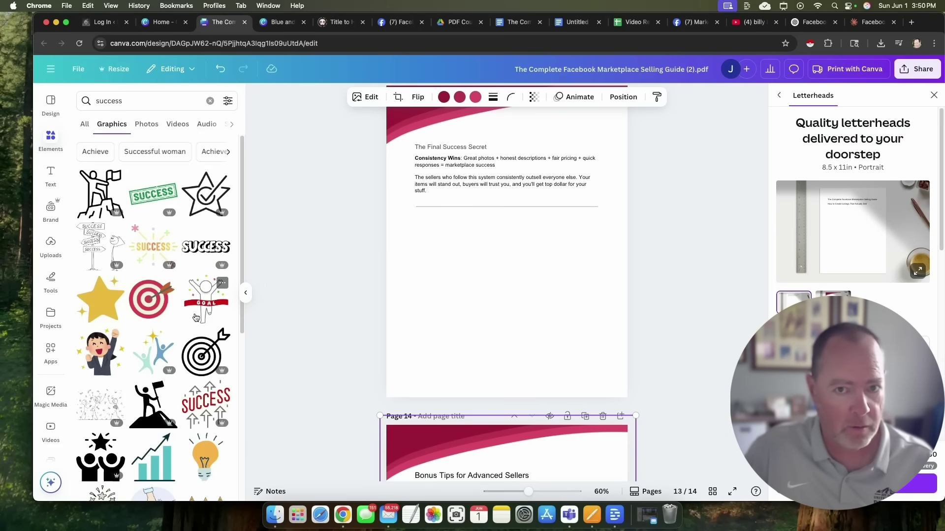
left_click(150, 300)
left_click_drag(516, 250, 522, 323)
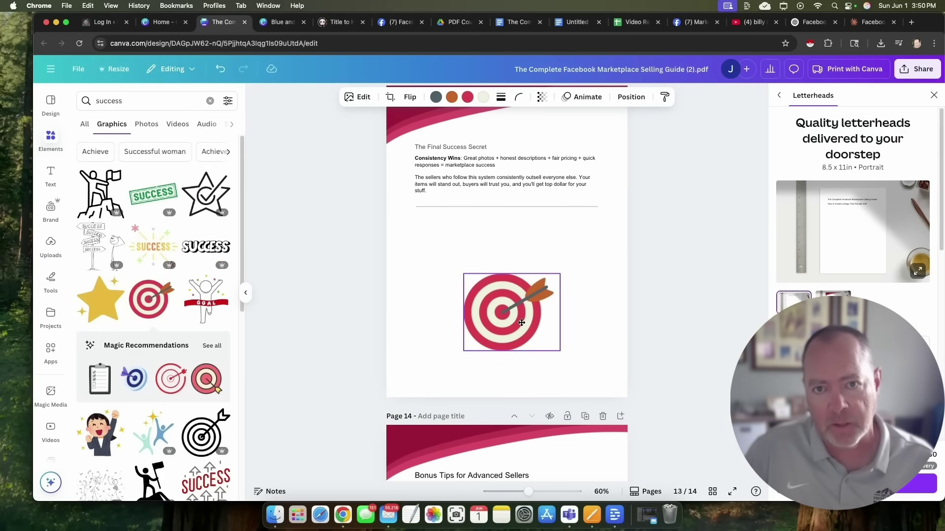
left_click(732, 294)
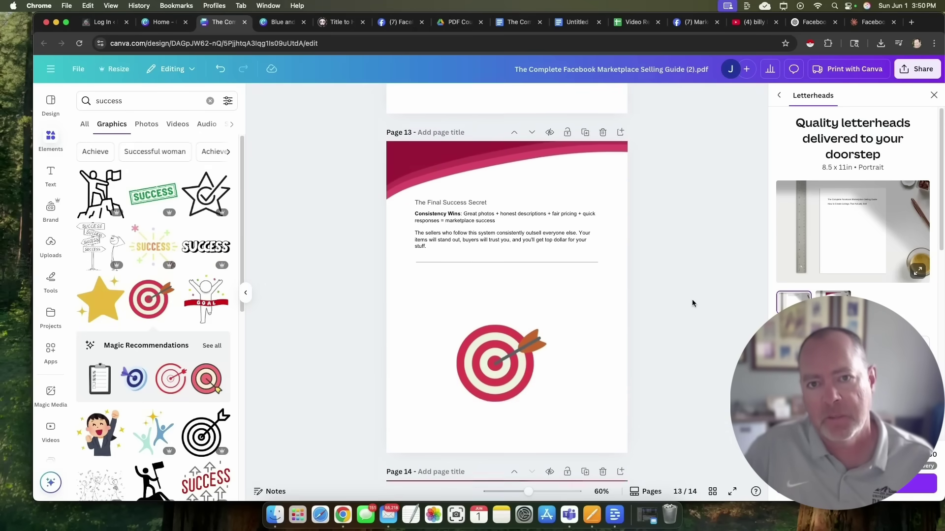
scroll(692, 301, "up", 10)
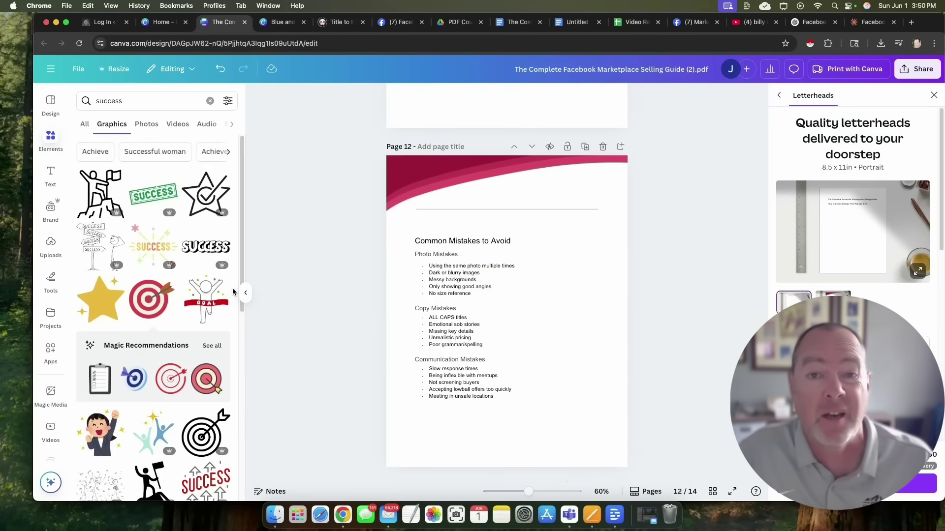
Step: Close the letterheads panel, zoom out and scroll back up to Page 1 of the guide
left_click(934, 96)
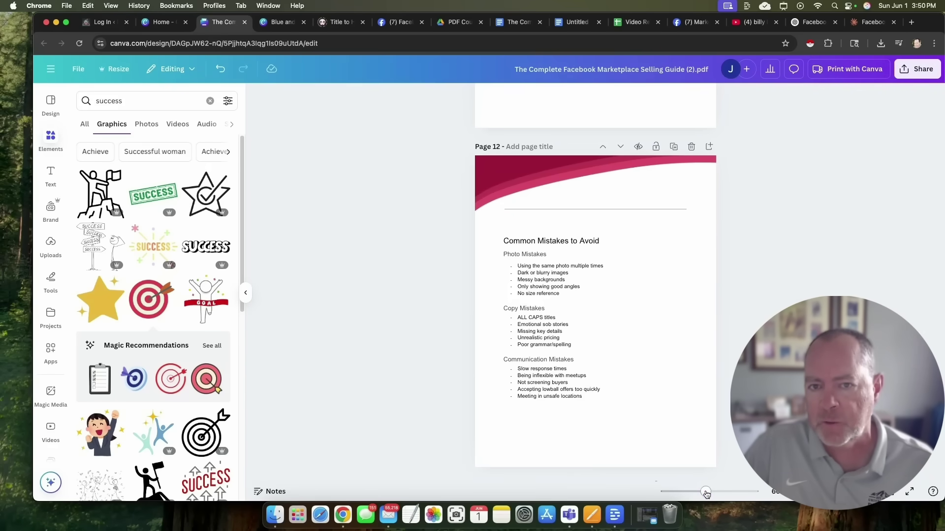
left_click_drag(706, 491, 678, 492)
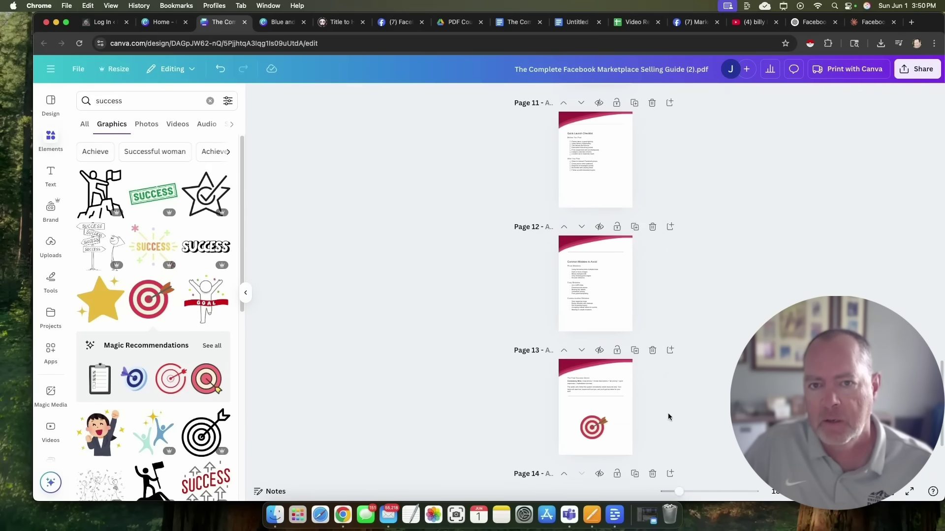
scroll(668, 412, "down", 5)
scroll(668, 412, "up", 6)
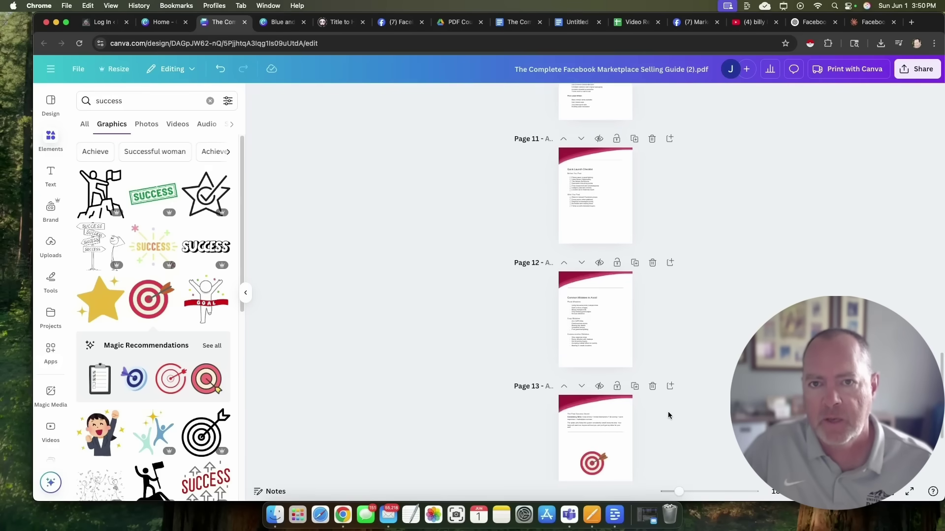
scroll(668, 416, "up", 10)
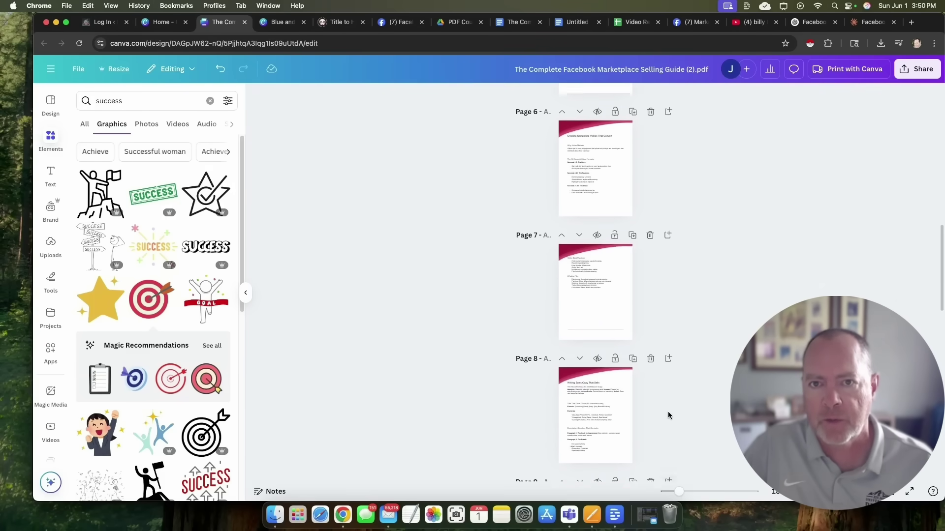
scroll(668, 416, "up", 8)
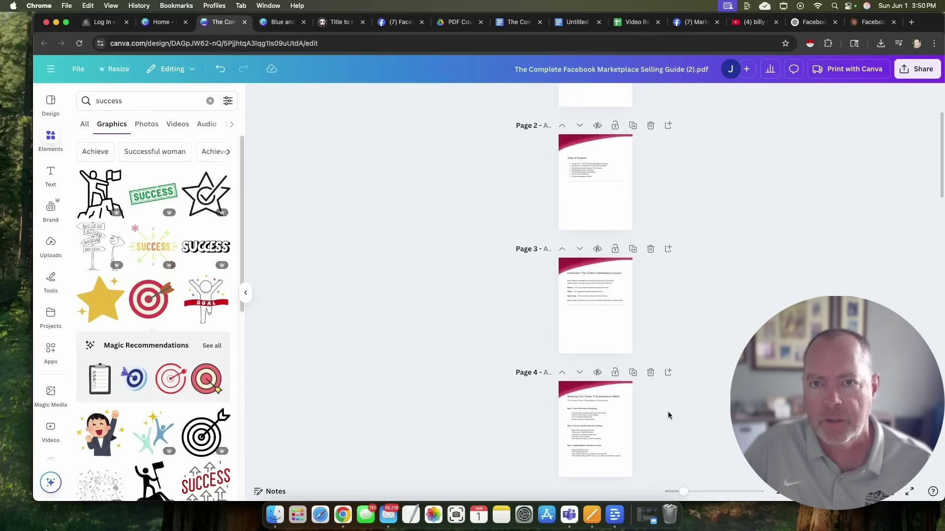
scroll(668, 416, "up", 3)
Step: Select the guide's first page, then switch to the blue Sell It Fast cover design
left_click(600, 196)
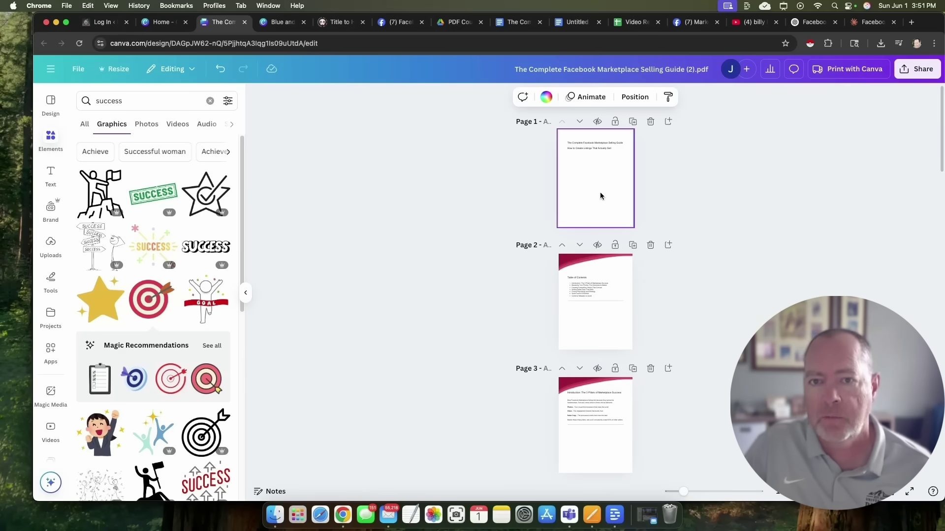
left_click(391, 175)
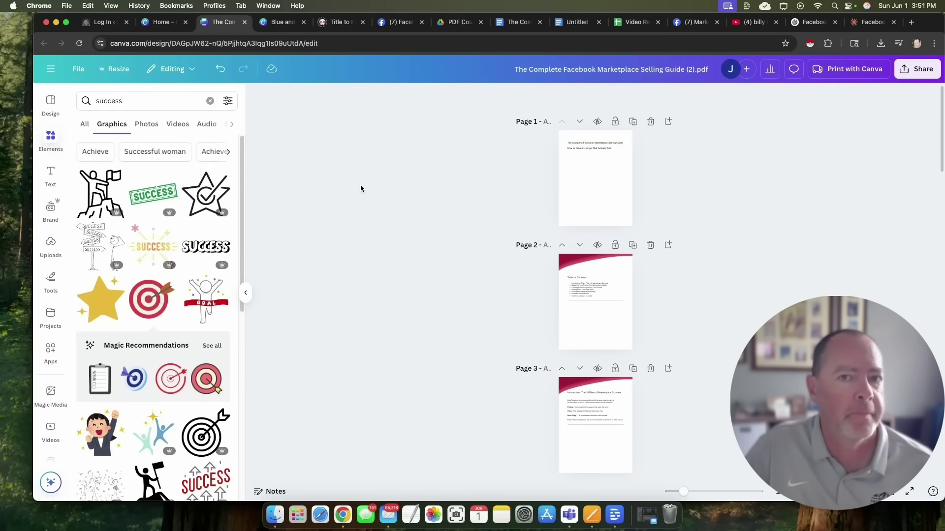
left_click(278, 22)
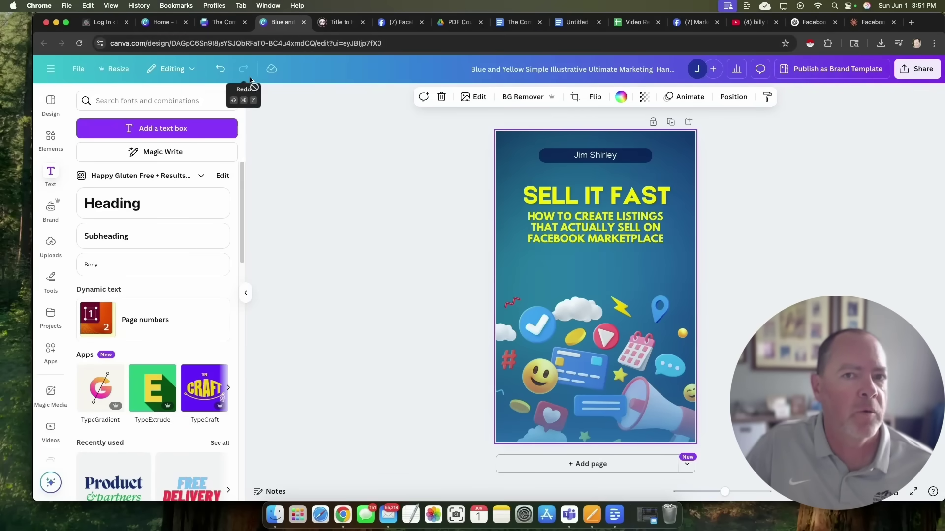
Step: Go from the selling guide to the Canva home page and dismiss the new-design options
left_click(213, 26)
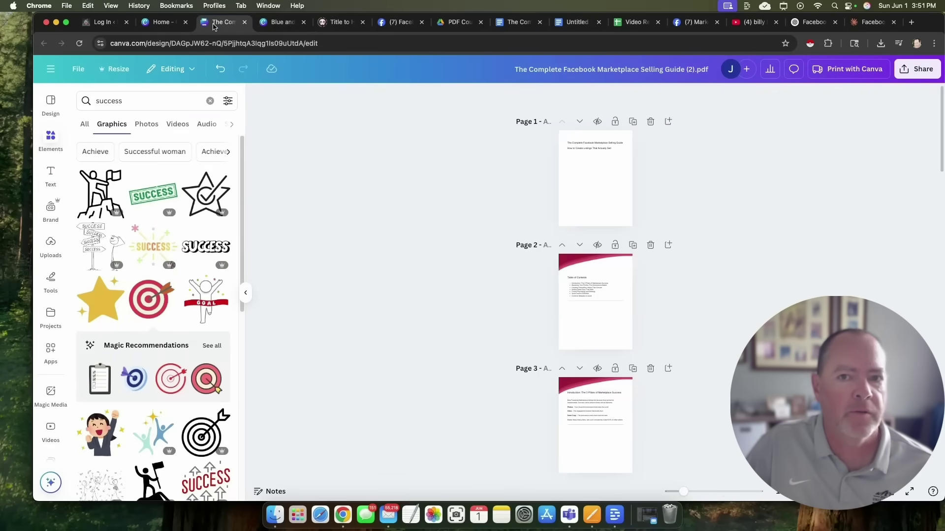
left_click(168, 23)
left_click(47, 96)
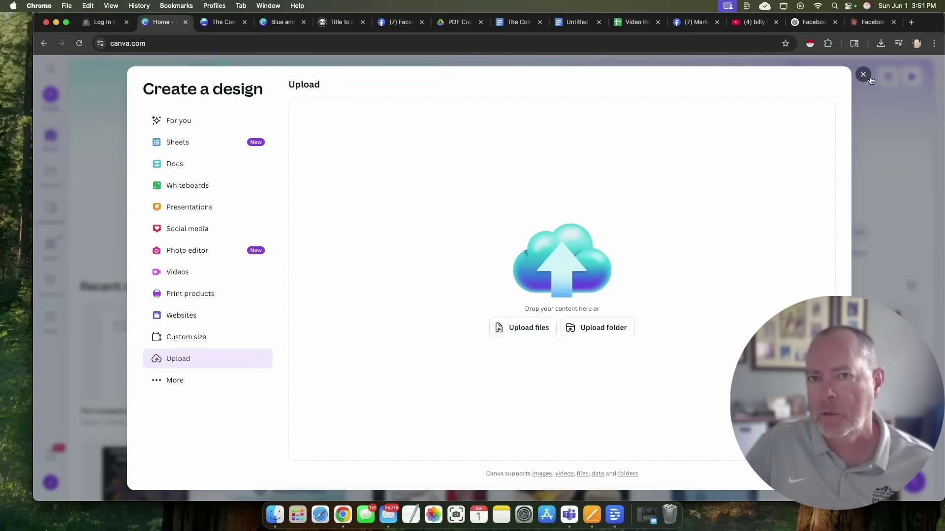
left_click(863, 74)
Step: Search templates for 'ebook cover' and open the How to Grow Your Business cover for editing
left_click(425, 183)
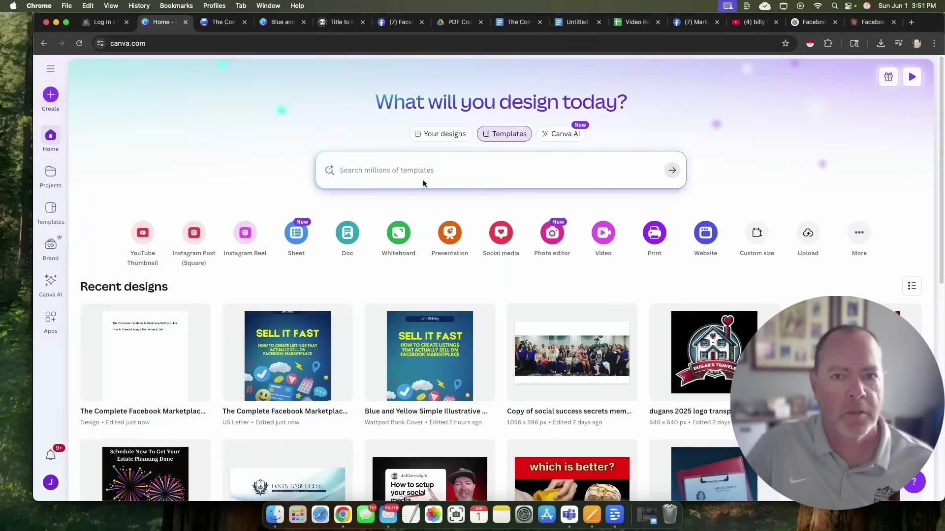
type("ebook cover")
key("Return")
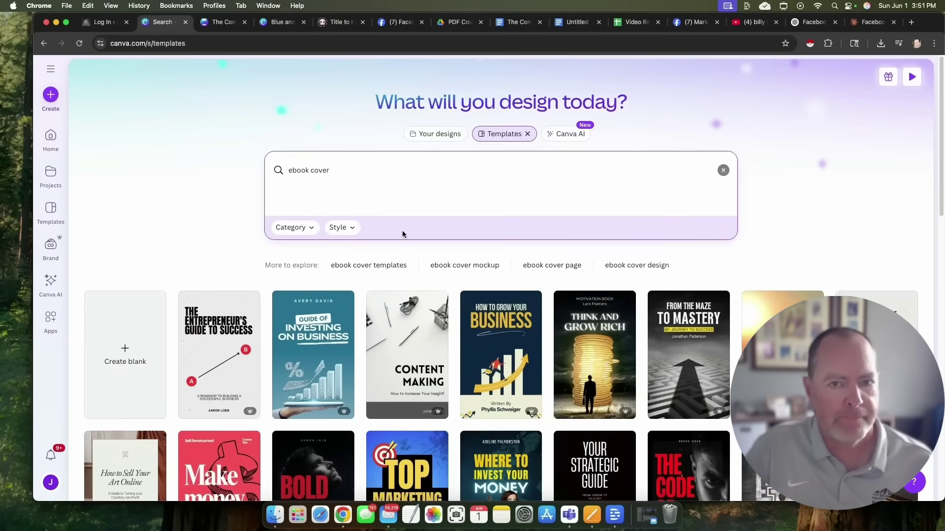
scroll(403, 230, "down", 2)
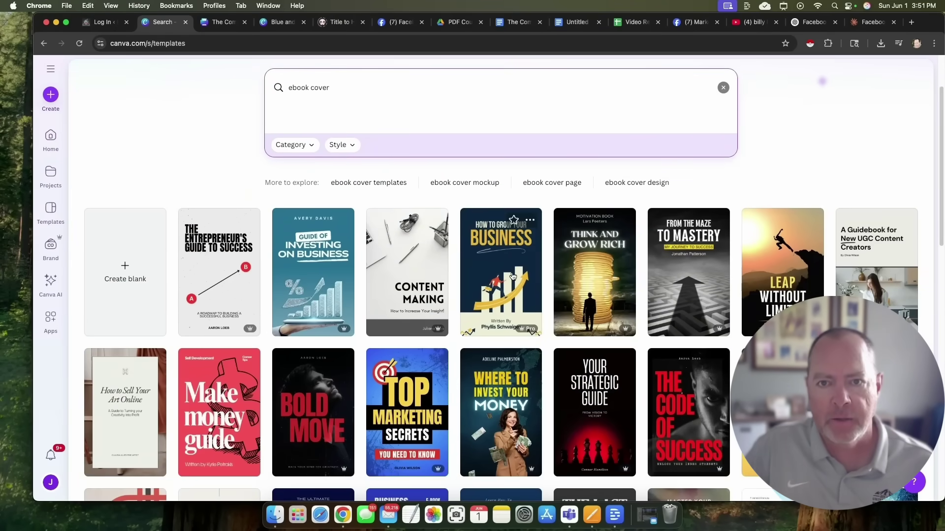
left_click(512, 276)
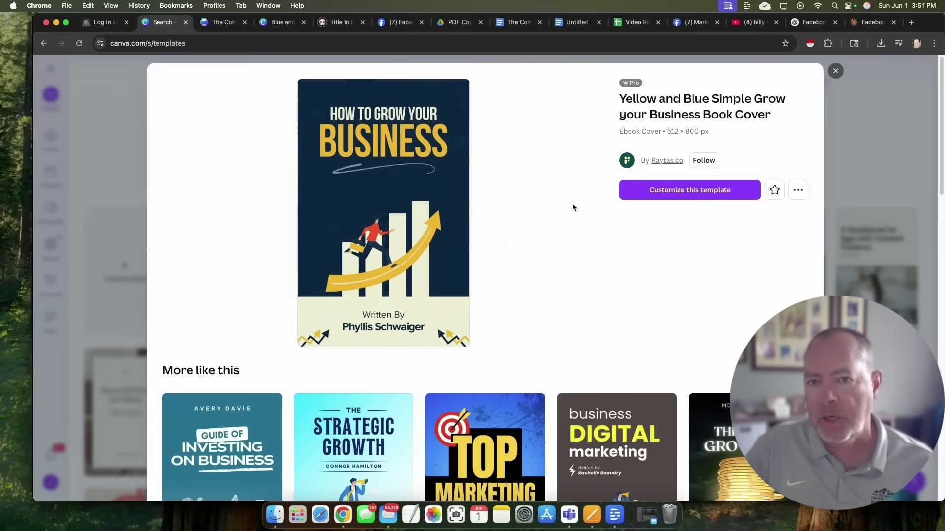
left_click(679, 196)
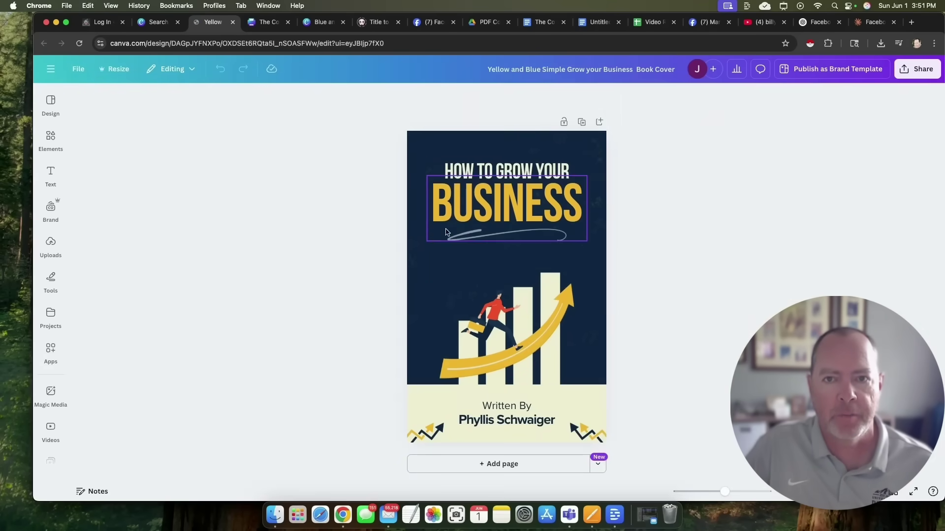
left_click(484, 174)
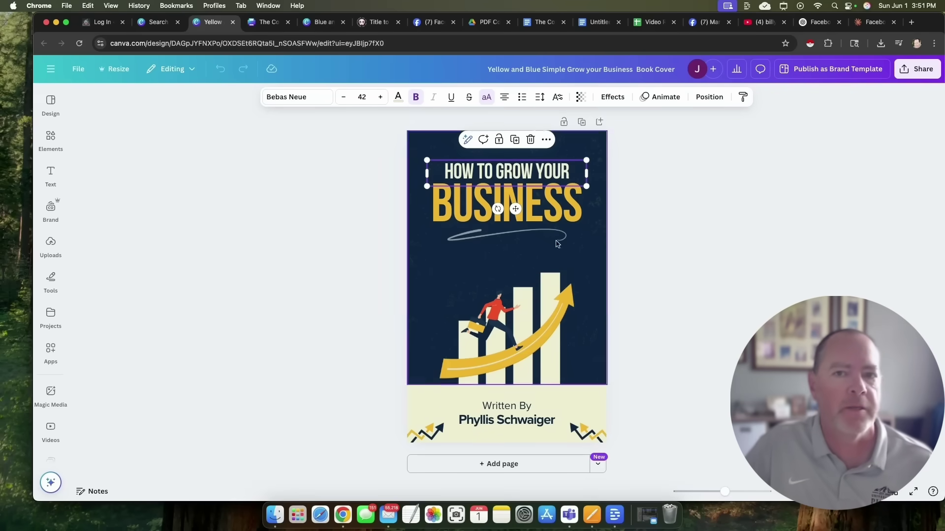
Step: Copy the Sell It Fast cover's text and graphics onto Page 1 of the guide
left_click(255, 24)
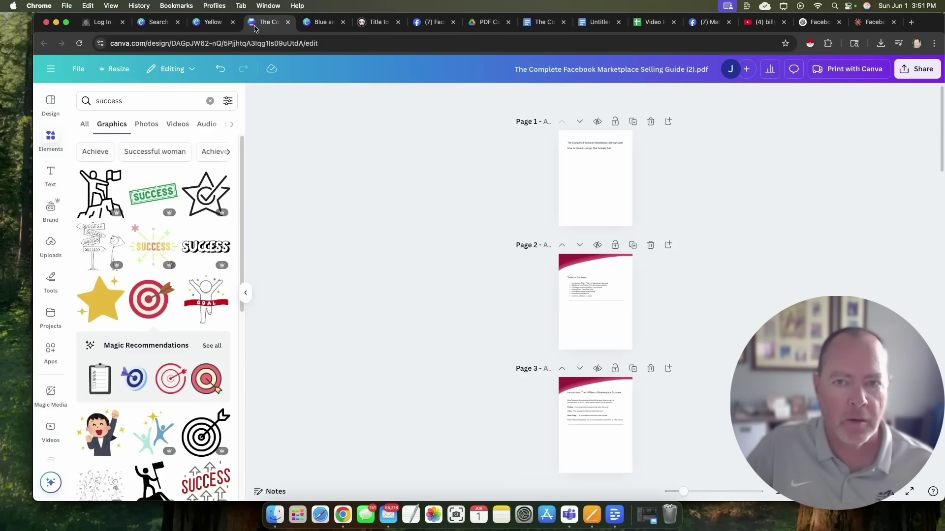
left_click(327, 27)
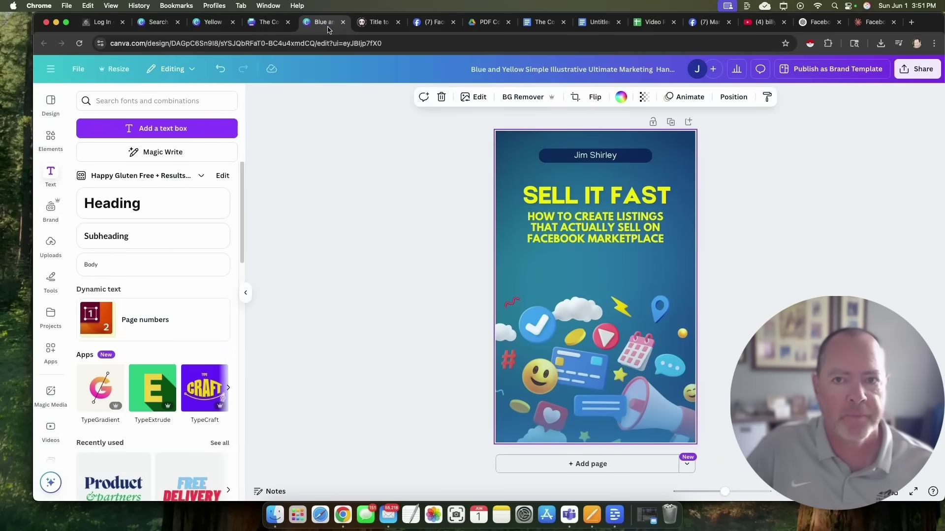
left_click(337, 157)
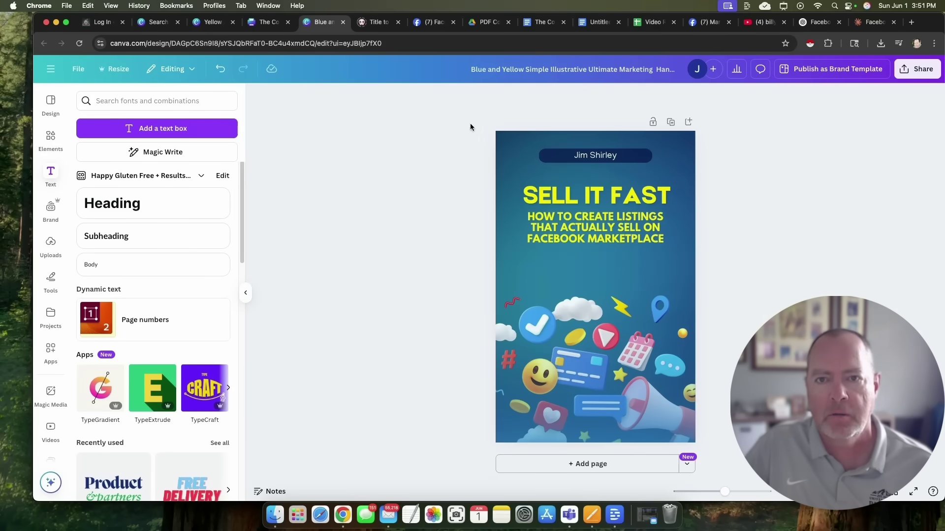
left_click_drag(470, 124, 701, 443)
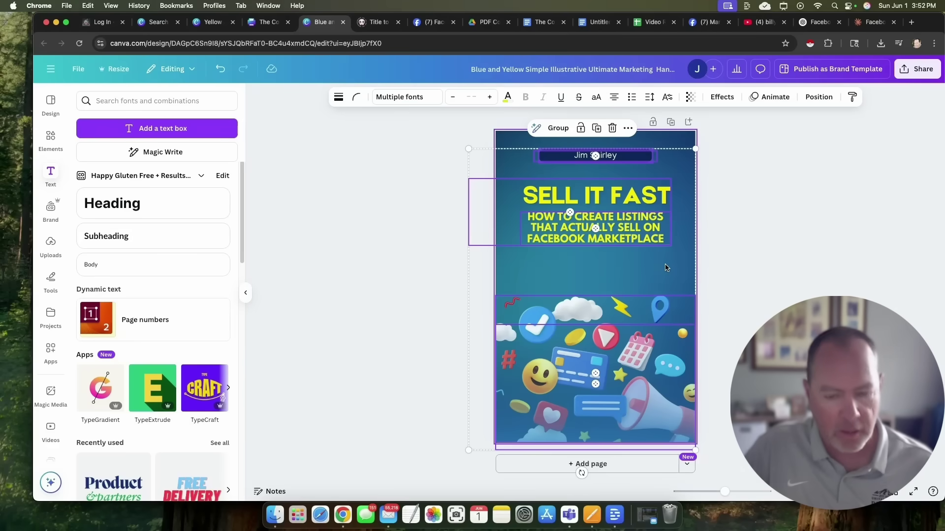
left_click(266, 21)
left_click(587, 187)
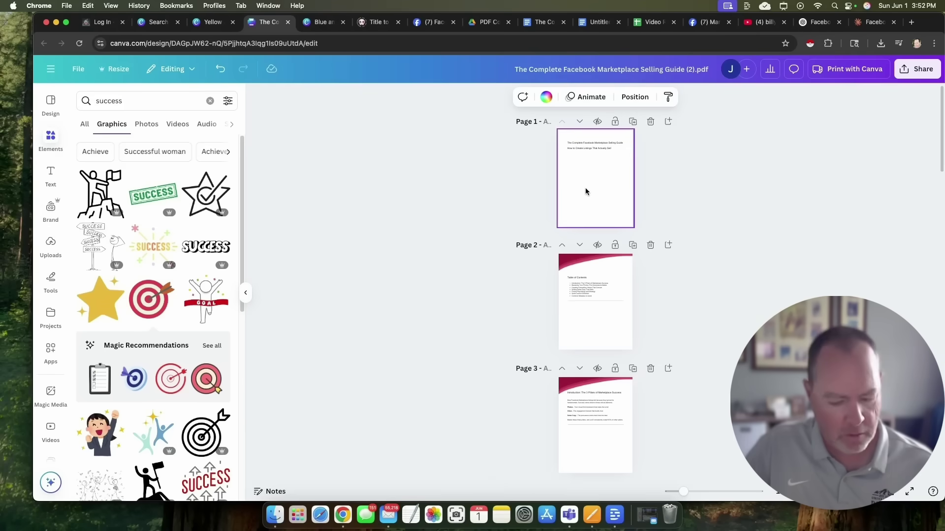
key("super+a")
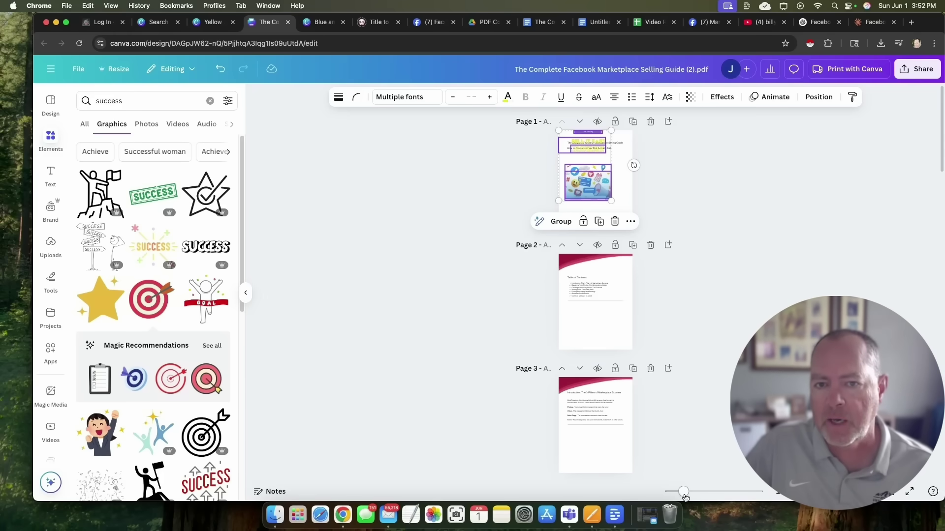
Step: Zoom in and remove the old plain title text from Page 1
left_click_drag(684, 492, 715, 493)
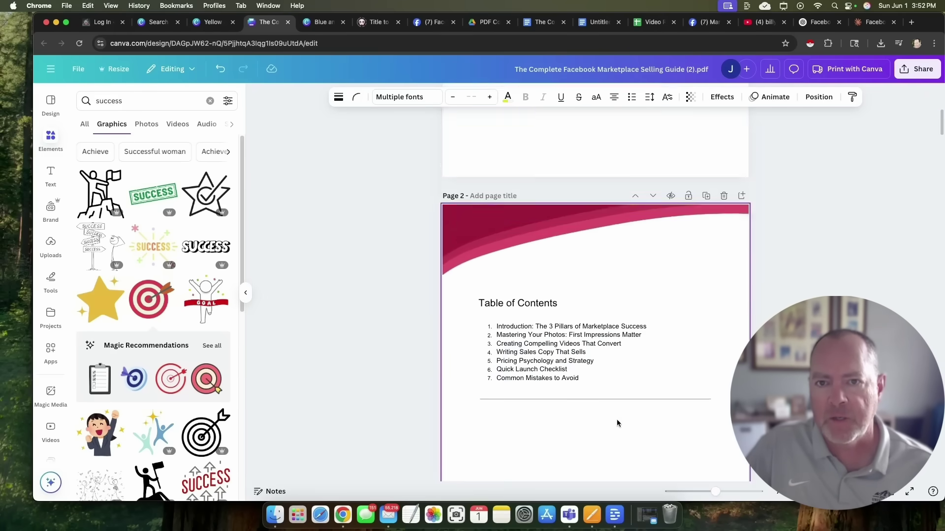
scroll(617, 424, "up", 10)
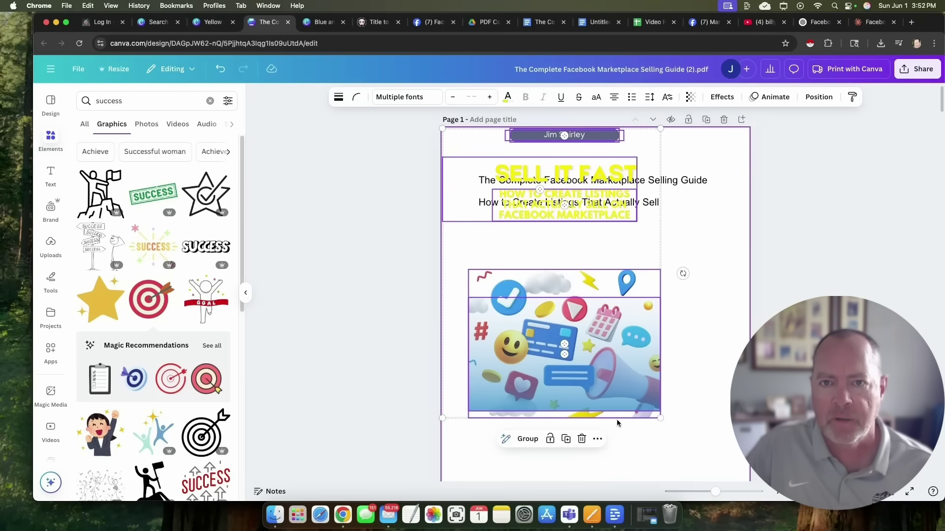
left_click(694, 188)
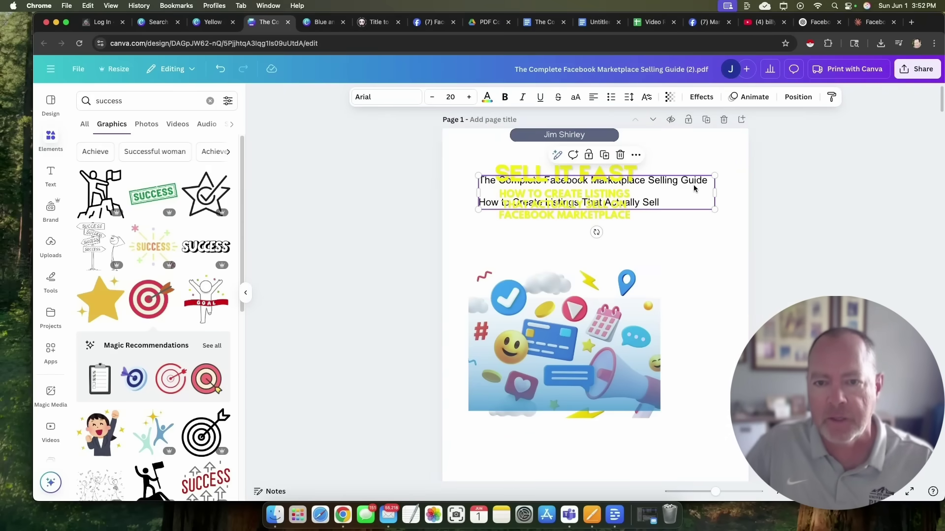
key("Escape")
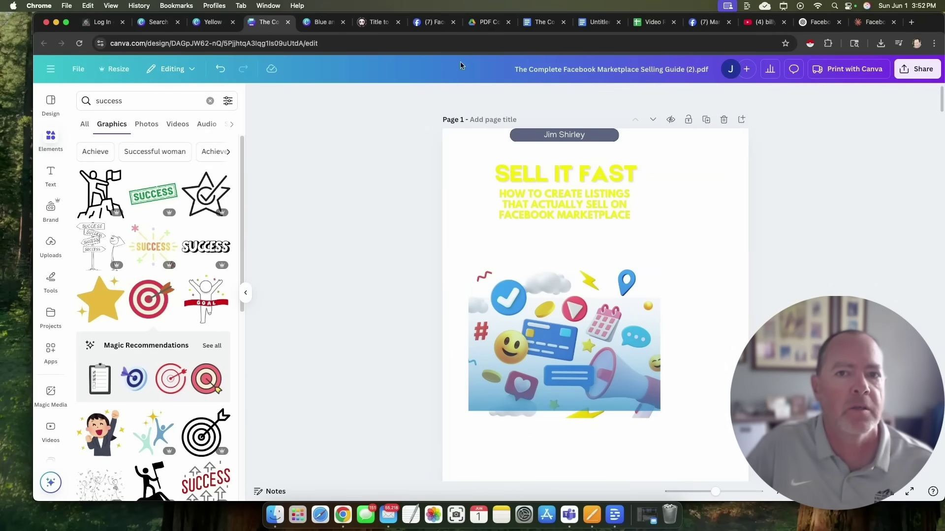
Step: Bring over the blue background, delete the white box over the subtitle, and center the author box
left_click(319, 22)
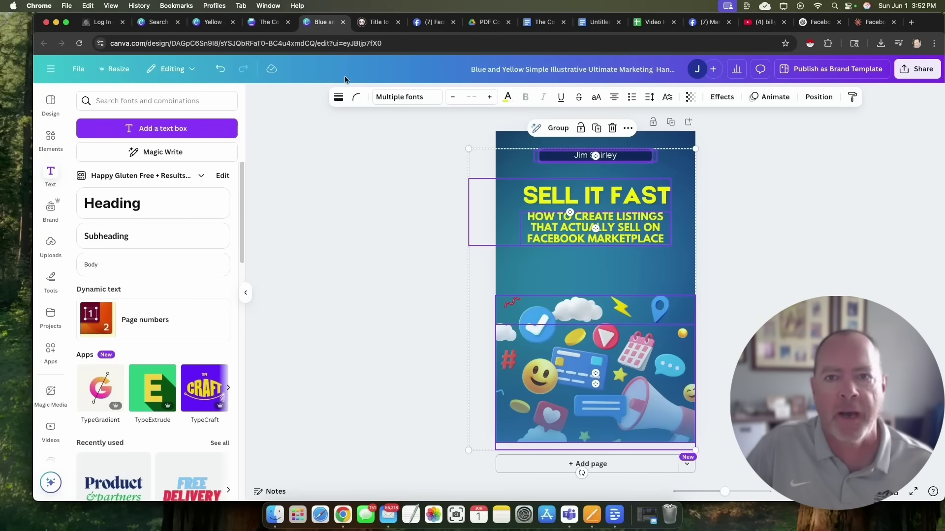
left_click(507, 143)
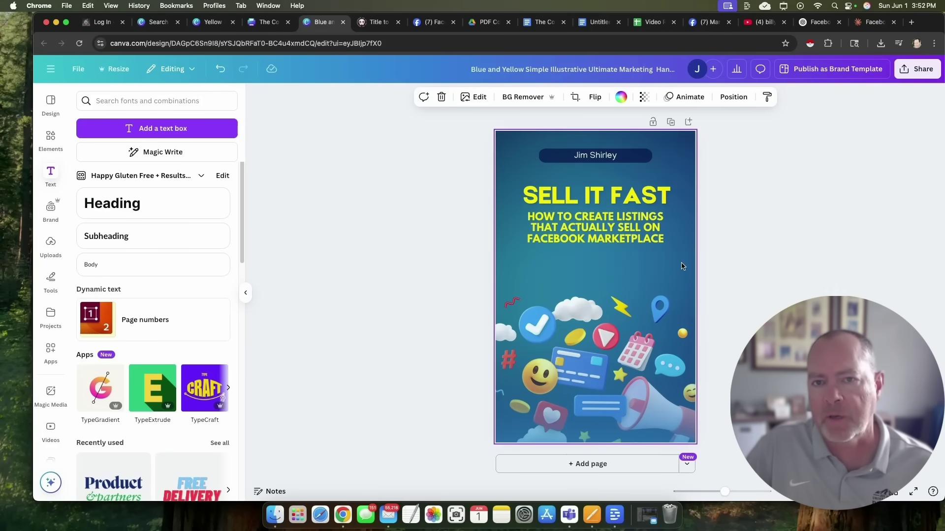
left_click(269, 22)
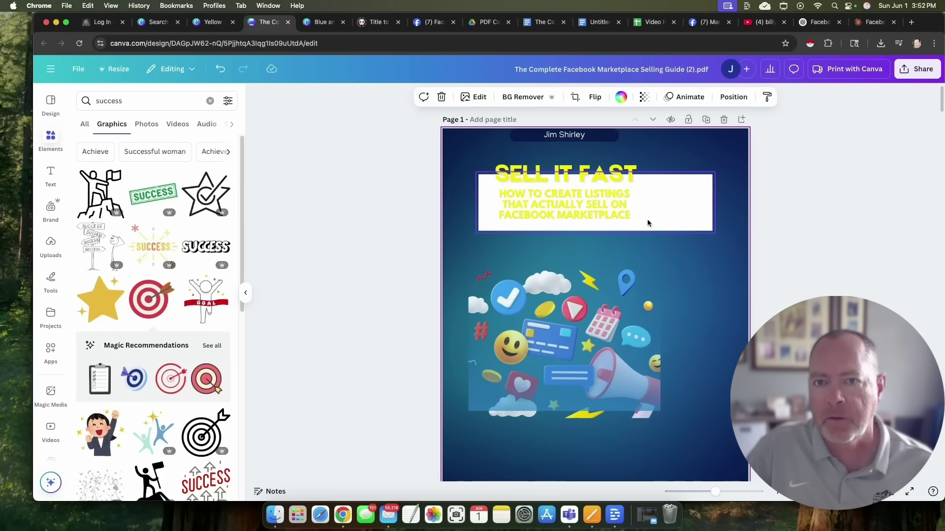
left_click_drag(693, 222, 697, 252)
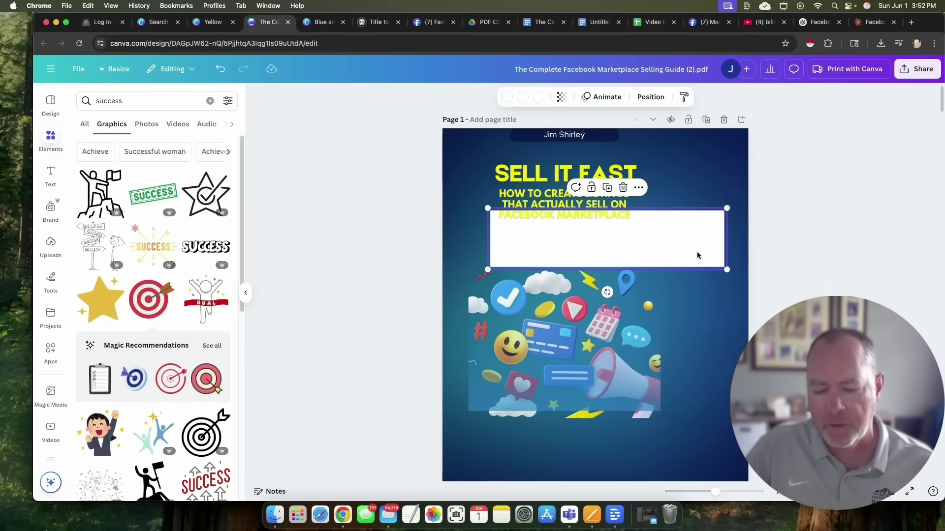
key("Delete")
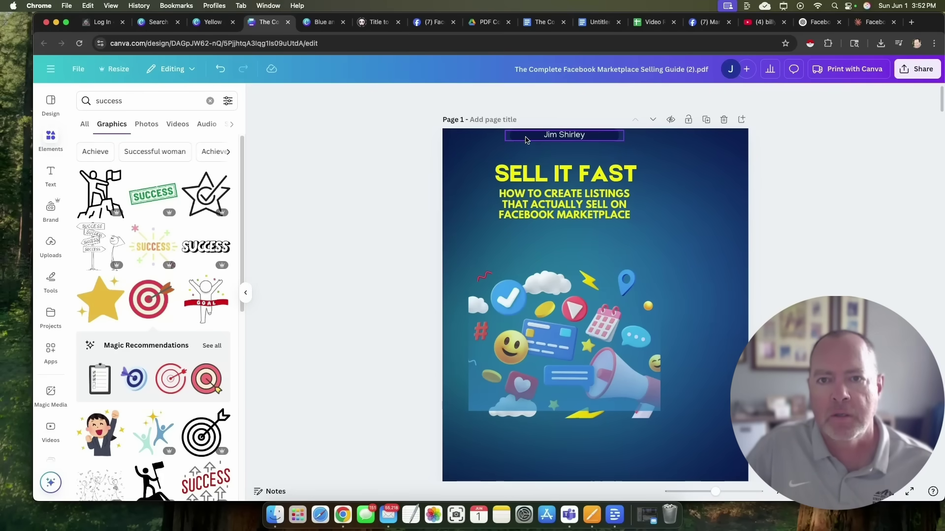
left_click_drag(526, 139, 556, 141)
Step: Move the translucent rectangle over the cover graphics up and to the left
left_click(678, 209)
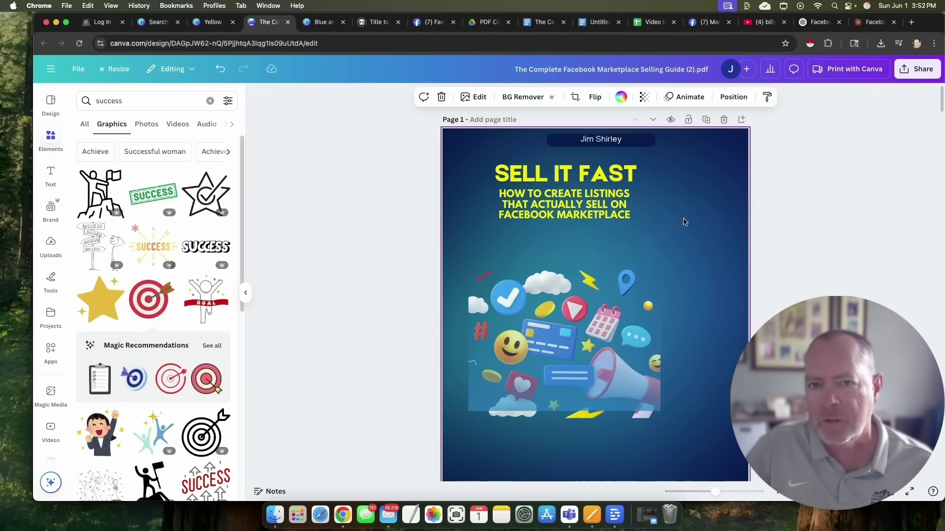
scroll(699, 285, "down", 2)
left_click(544, 278)
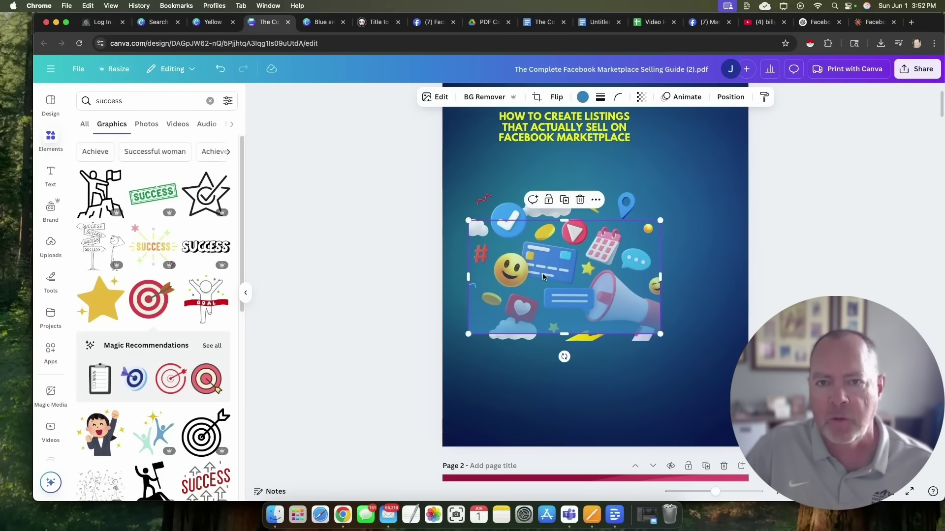
left_click_drag(545, 278, 743, 243)
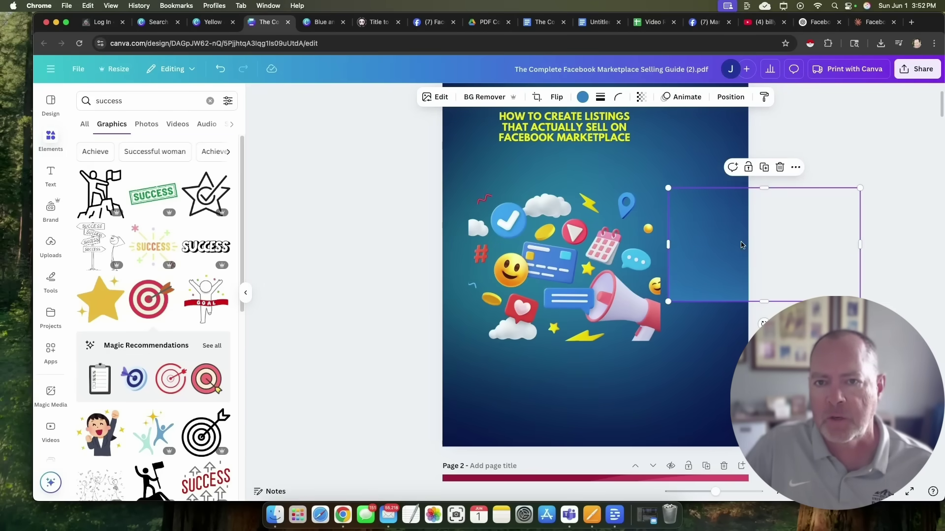
Step: Enlarge and centre the icon collage across the cover, then enlarge the pin graphic's box
left_click(574, 265)
left_click_drag(572, 285, 540, 285)
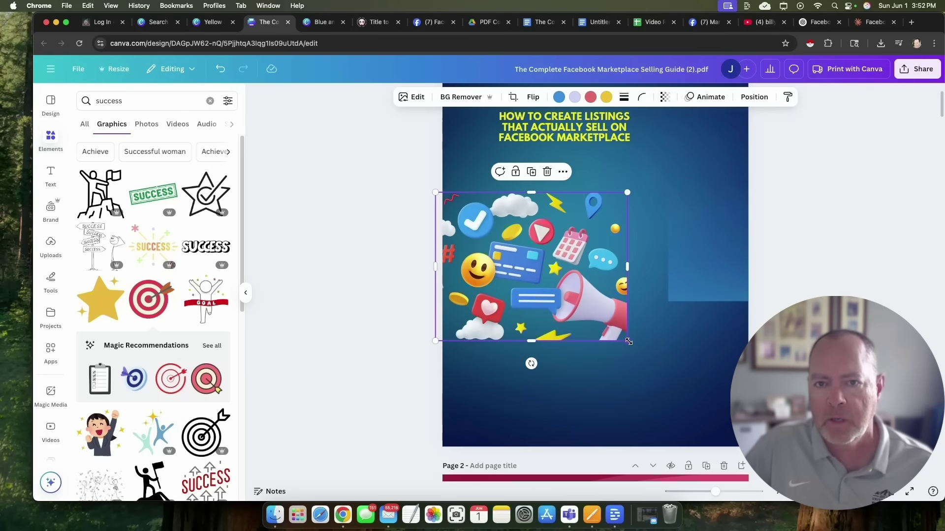
left_click_drag(627, 341, 775, 443)
left_click_drag(660, 358, 650, 355)
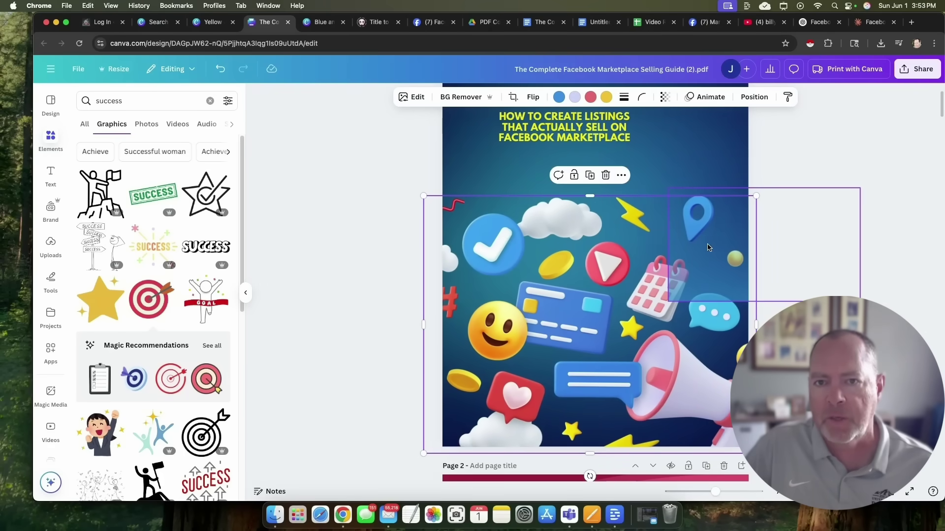
mouse_move(708, 247)
left_mouse_down()
mouse_move(590, 251)
mouse_move(714, 249)
left_mouse_up()
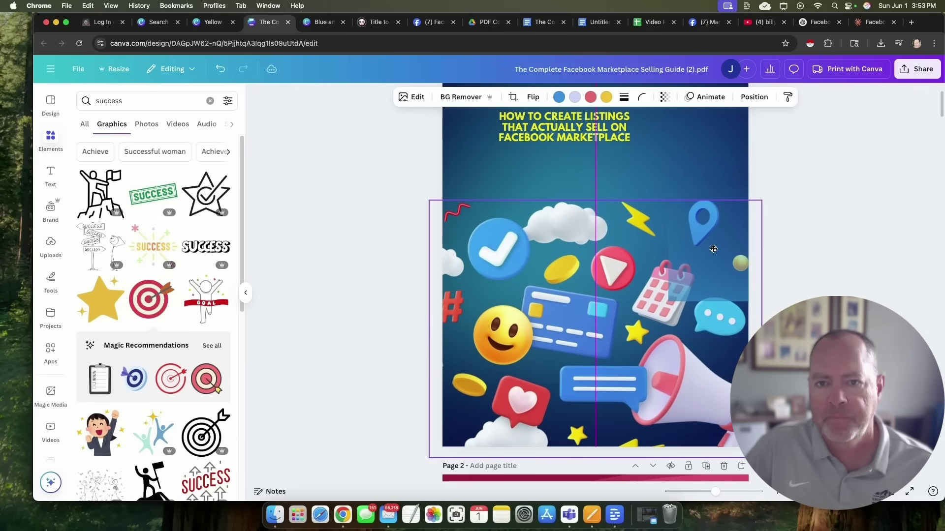
left_click(714, 251)
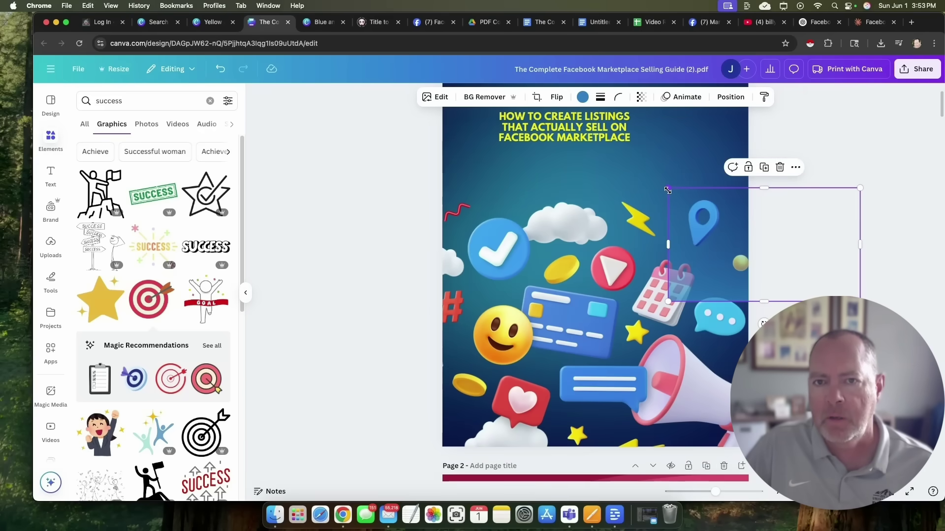
left_click_drag(667, 298, 391, 414)
Step: Reposition the SELL IT FAST title and enlarge it to size 87.2
left_click(334, 266)
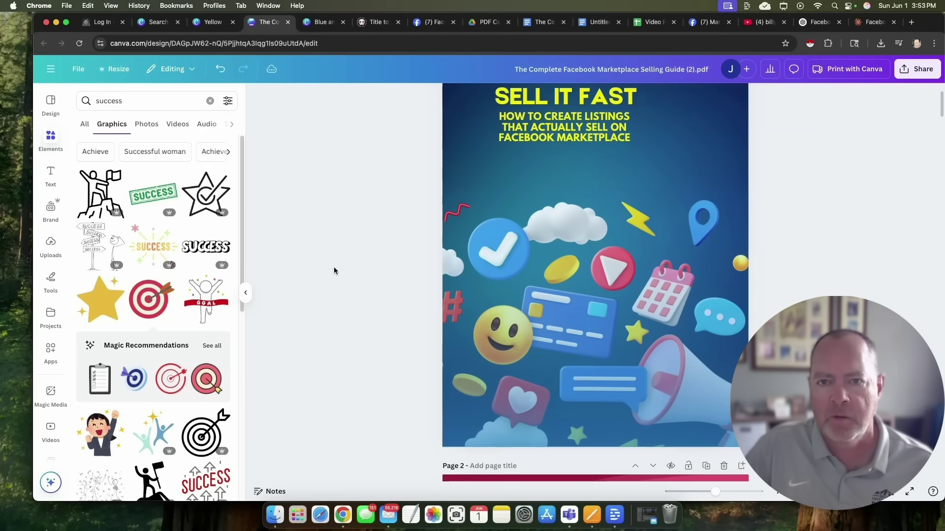
scroll(335, 265, "up", 2)
scroll(334, 268, "up", 1)
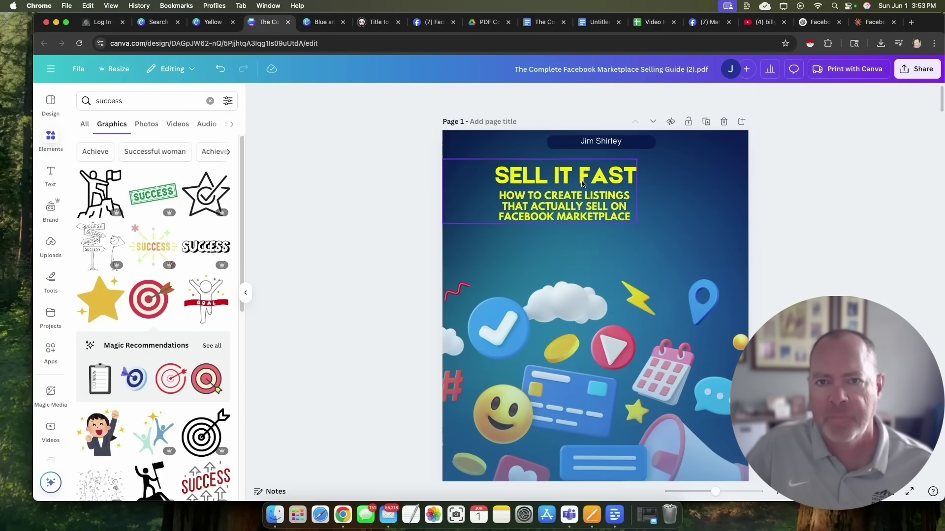
left_click_drag(578, 212, 609, 249)
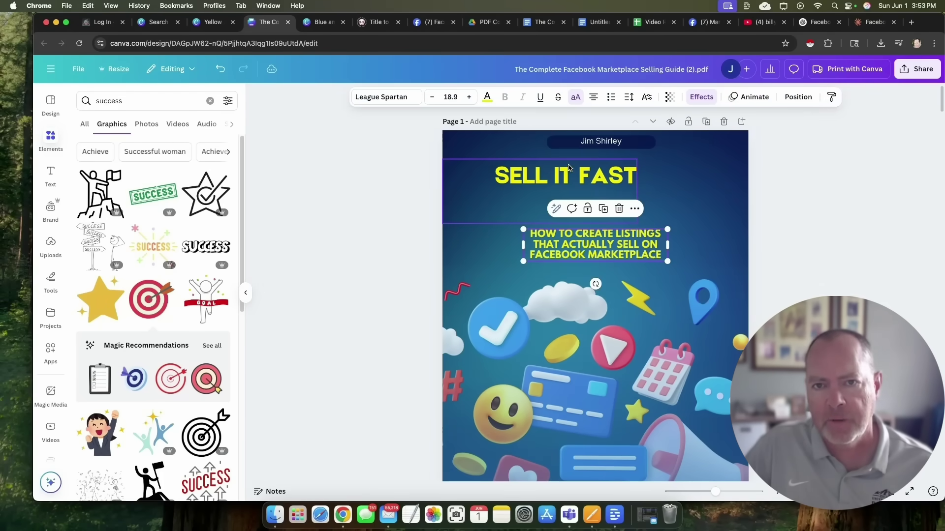
left_click_drag(447, 162, 413, 153)
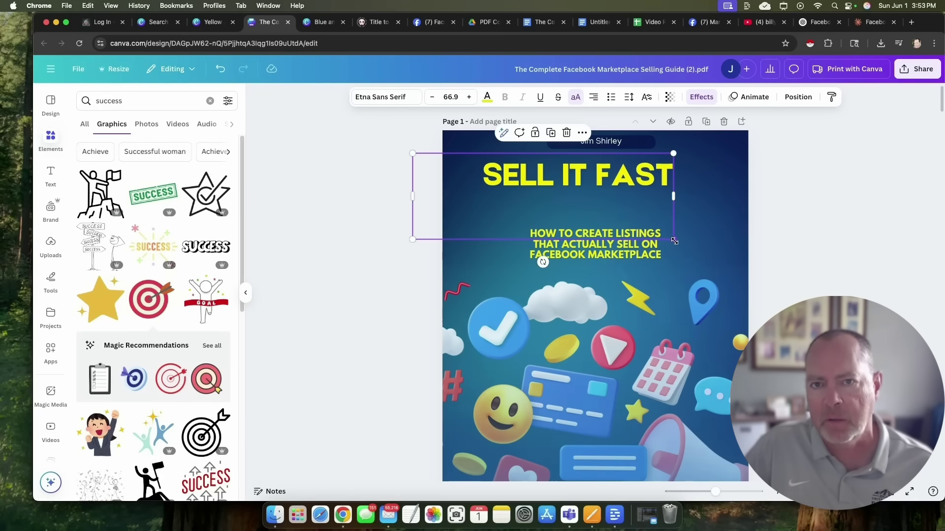
left_click_drag(674, 240, 656, 250)
Step: Widen the subtitle box beneath the title so its lines re-wrap
left_click(654, 251)
key("Escape")
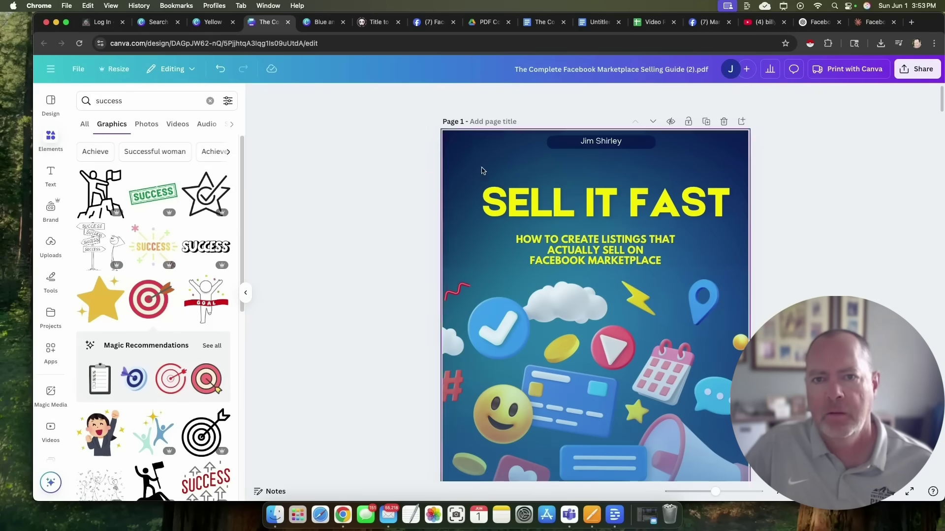
left_click_drag(716, 494, 695, 492)
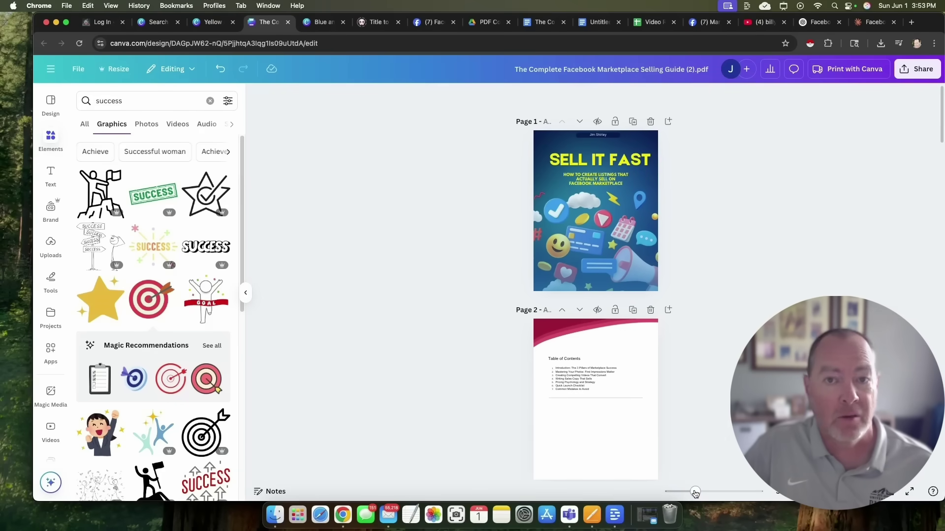
Step: Scroll down through the red-bordered guide pages and back up to review them
scroll(622, 359, "down", 5)
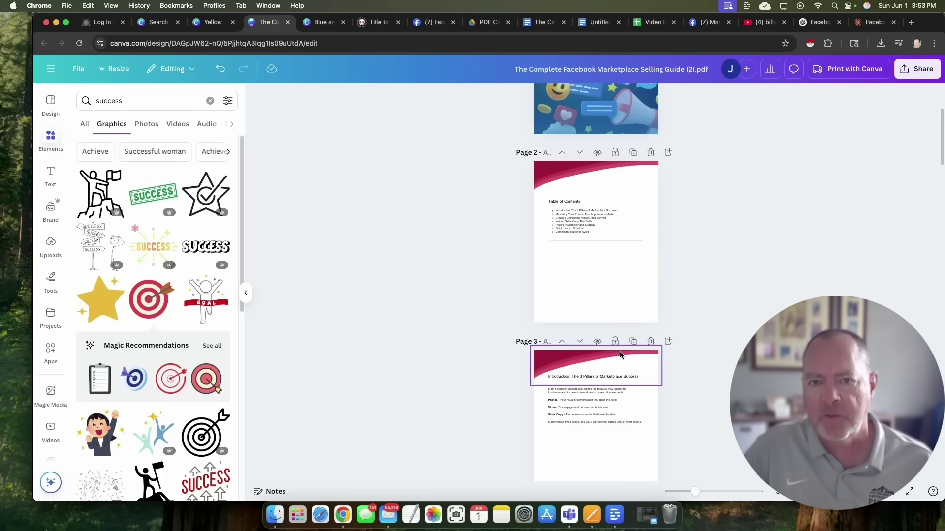
scroll(620, 355, "down", 20)
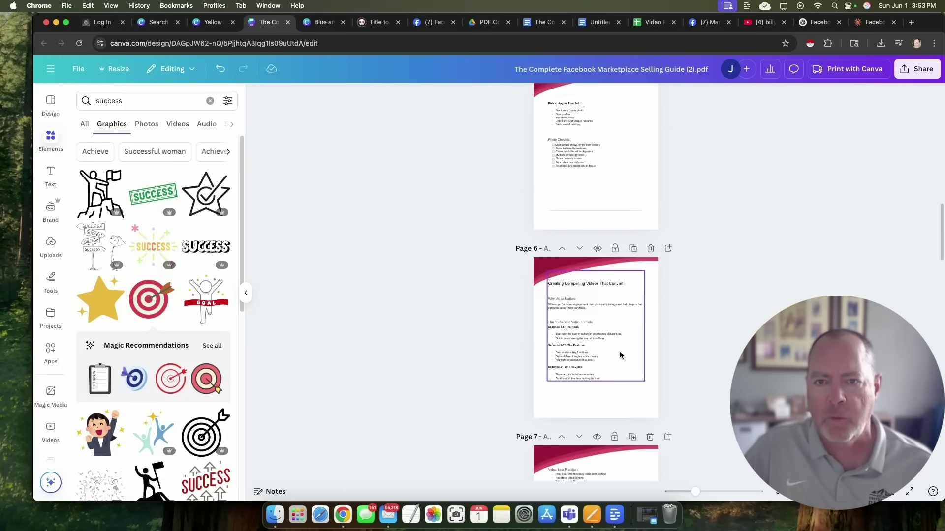
scroll(619, 351, "down", 15)
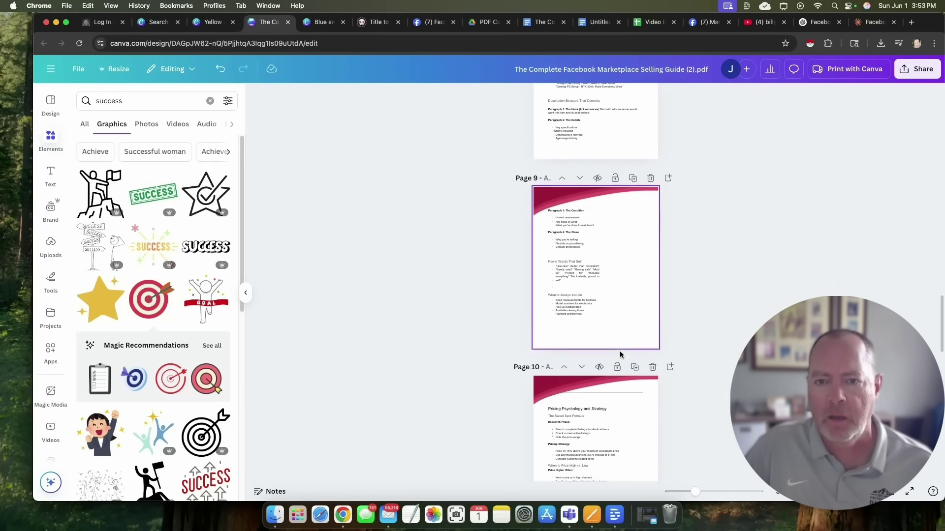
scroll(619, 352, "down", 10)
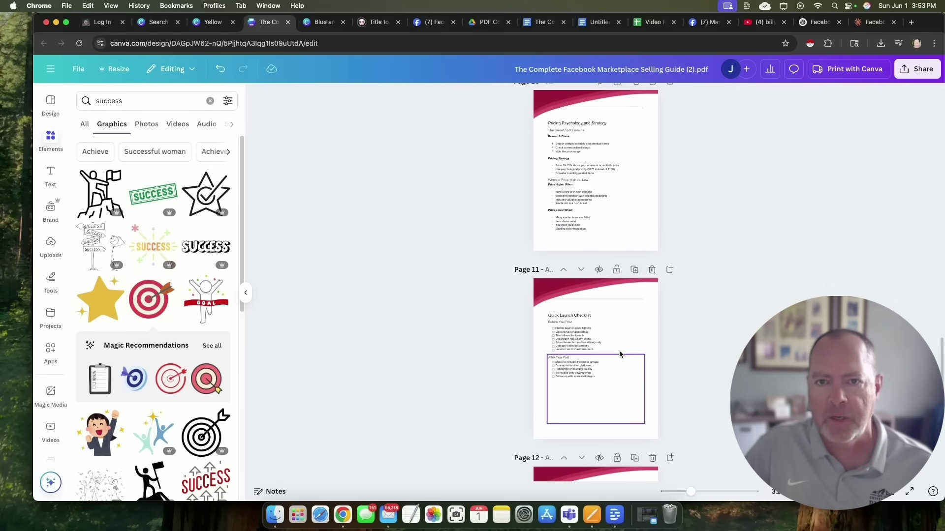
scroll(619, 350, "down", 3)
scroll(99, 206, "down", 2)
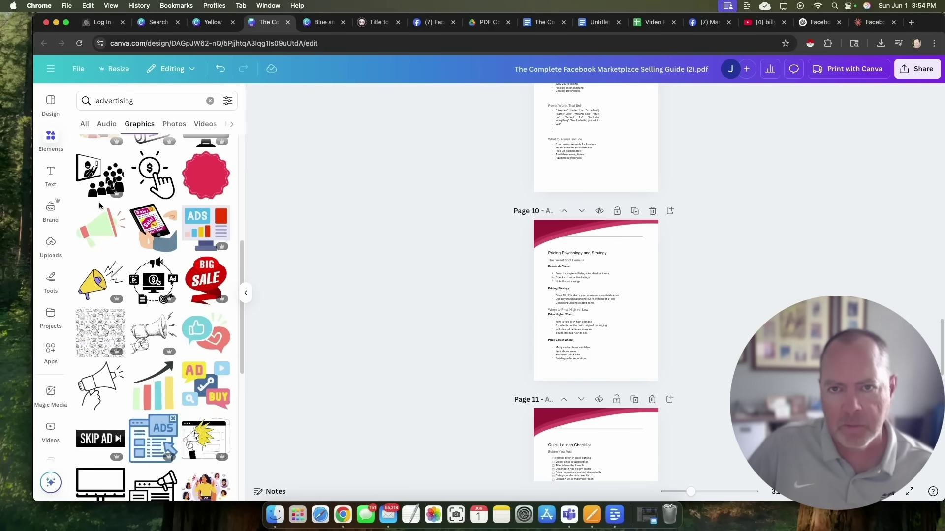
scroll(470, 205, "up", 8)
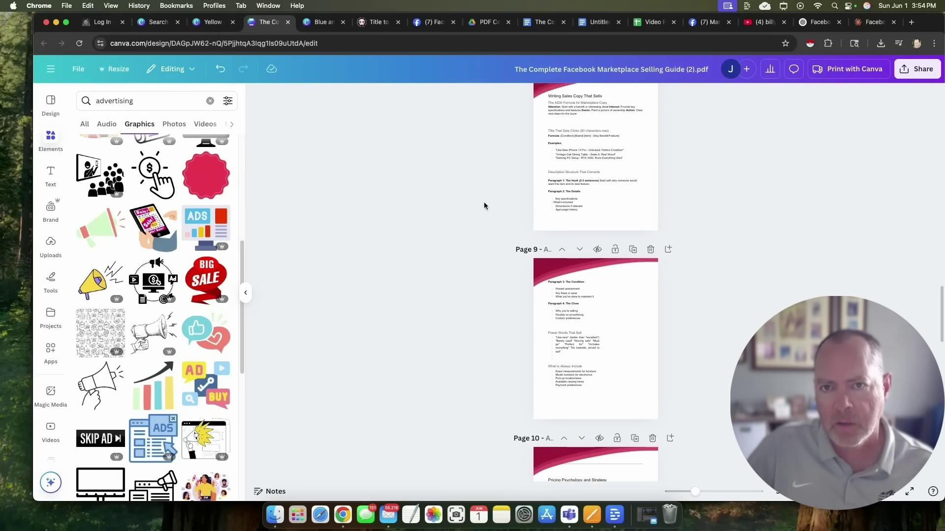
scroll(484, 206, "up", 7)
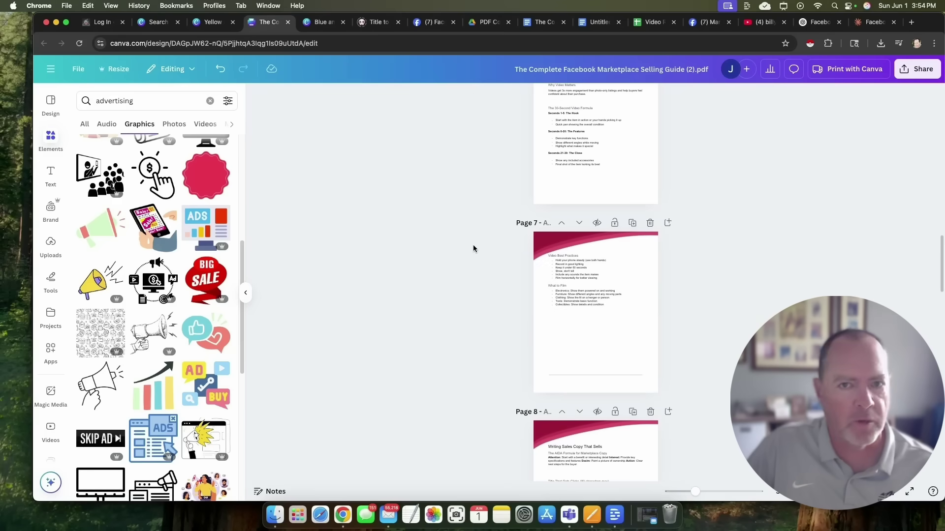
Step: Search graphics for 'video' and place the clapperboard below the 'What to Film' list on Page 7
left_click(209, 100)
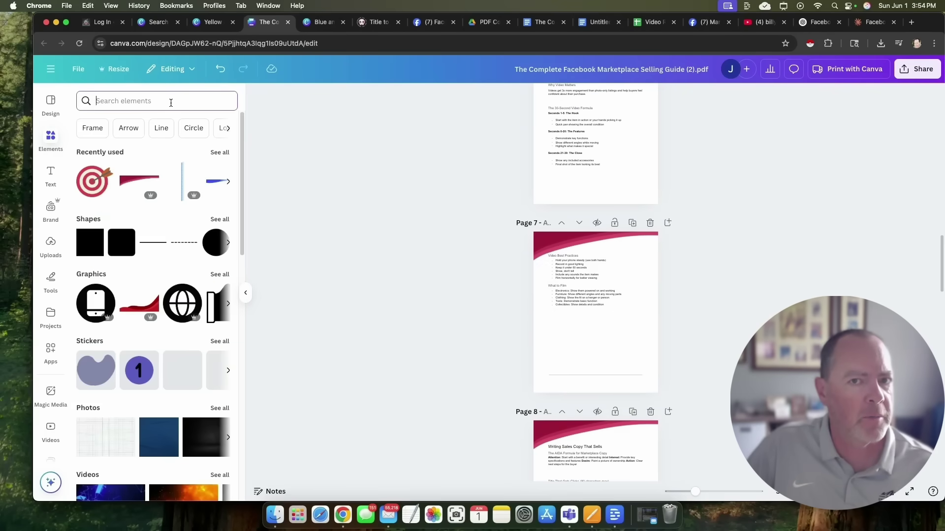
type("video")
key("Return")
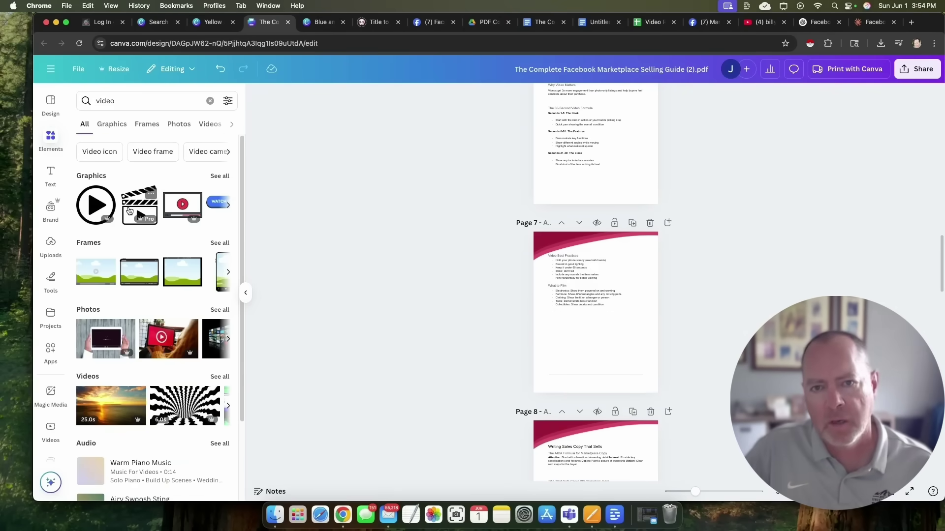
left_click(140, 205)
left_click_drag(611, 323, 607, 364)
left_click(692, 285)
scroll(690, 266, "up", 2)
scroll(690, 268, "up", 8)
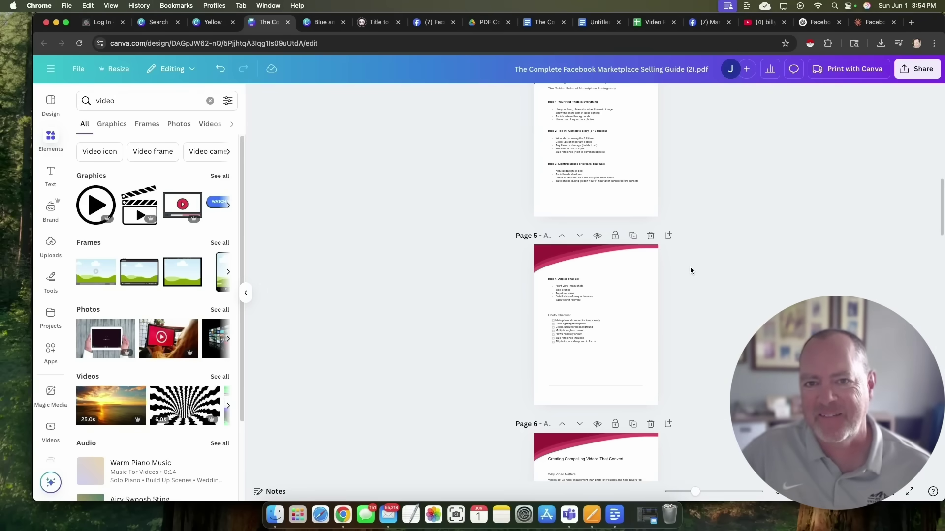
scroll(645, 313, "up", 7)
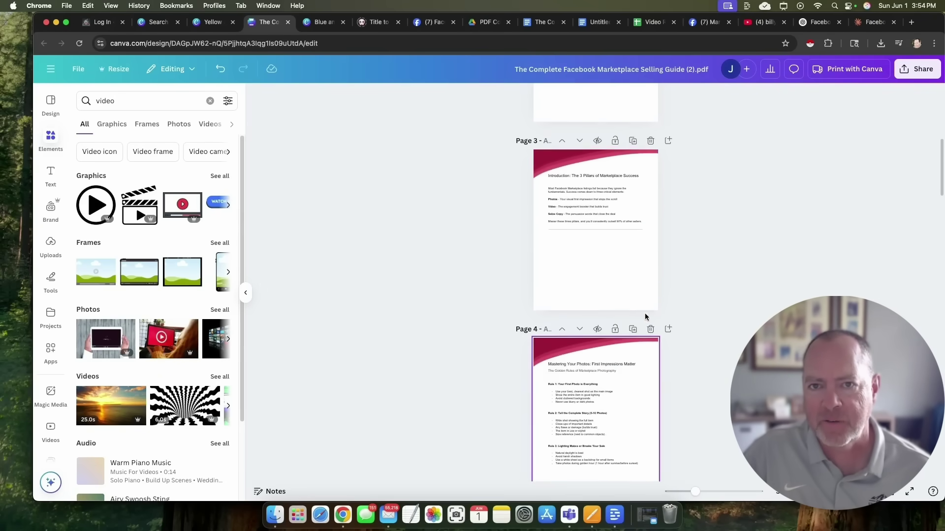
scroll(645, 315, "up", 9)
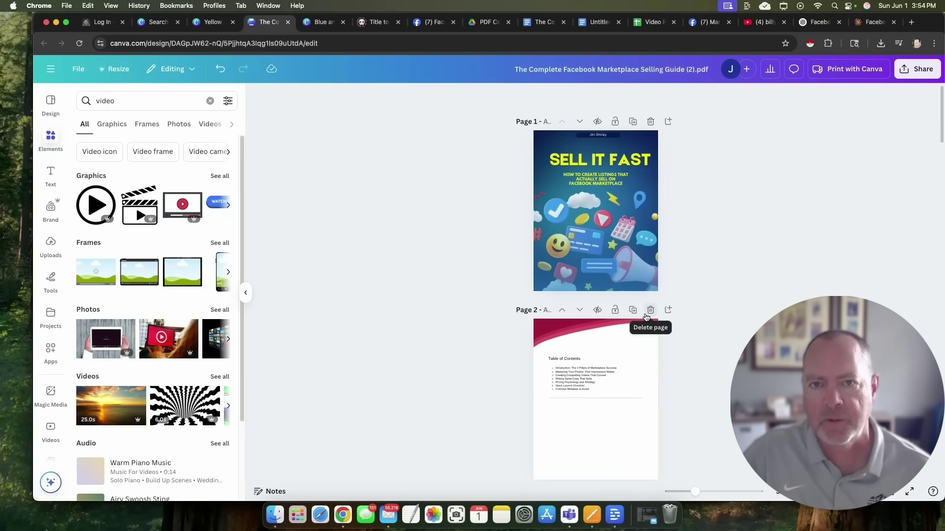
scroll(639, 393, "down", 20)
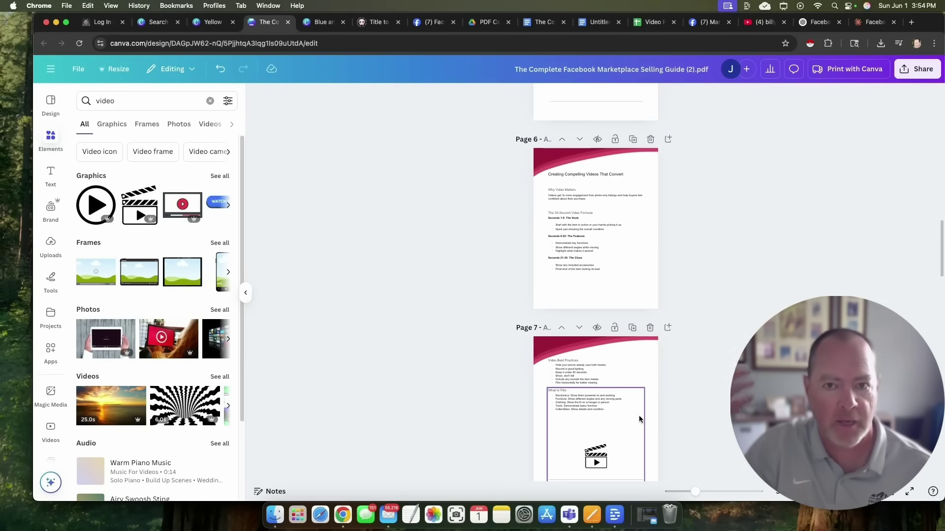
scroll(638, 404, "down", 5)
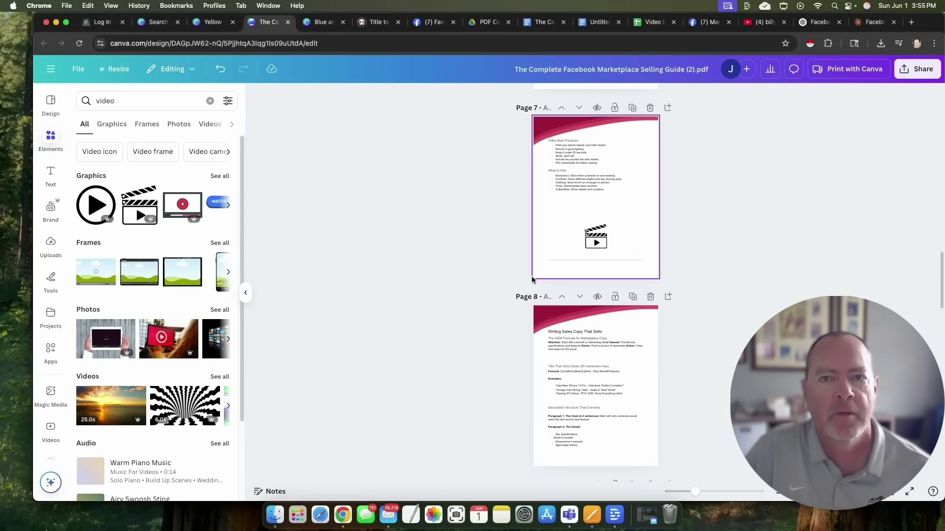
scroll(588, 379, "down", 15)
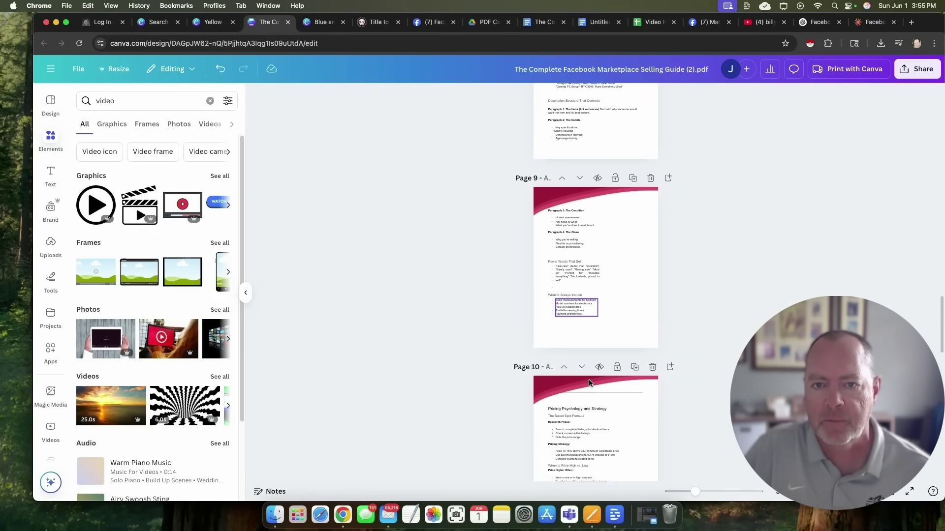
Step: Download the guide as a PDF Standard file covering pages 1–14
left_click(917, 69)
left_click(767, 274)
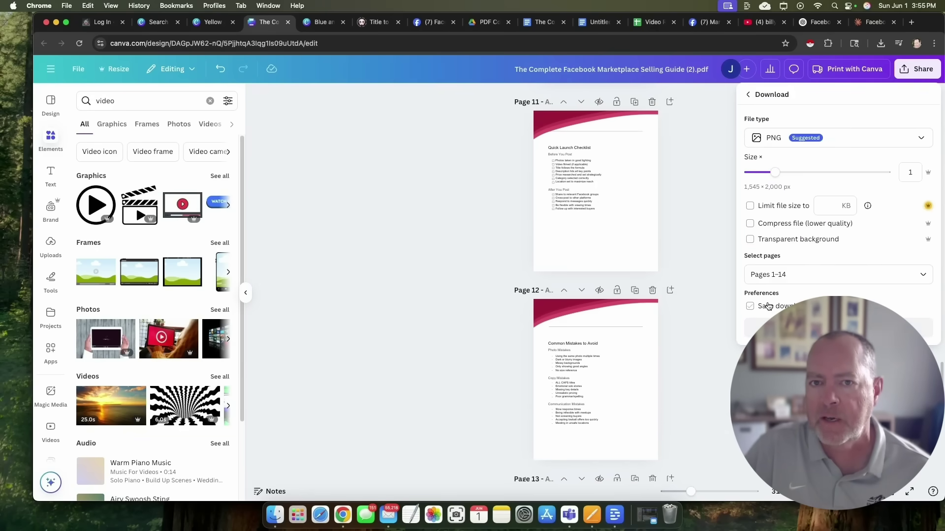
left_click(768, 139)
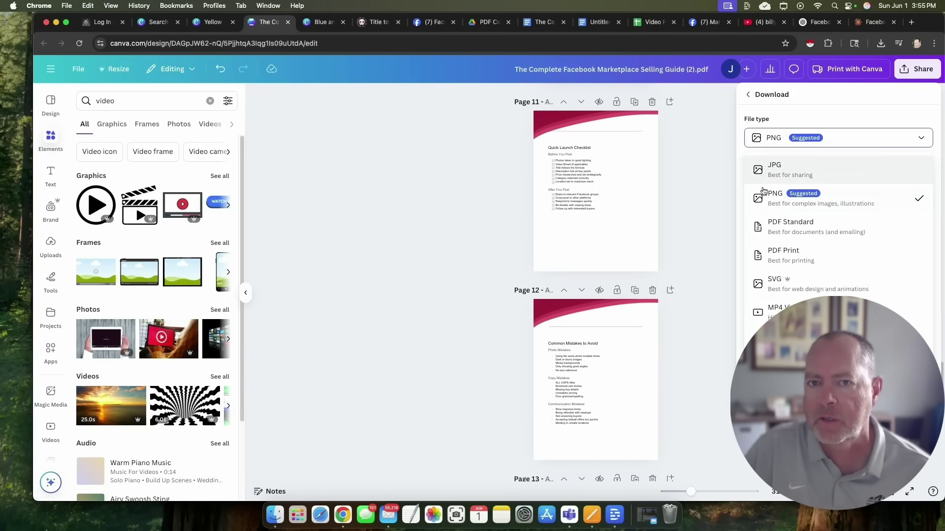
left_click(768, 227)
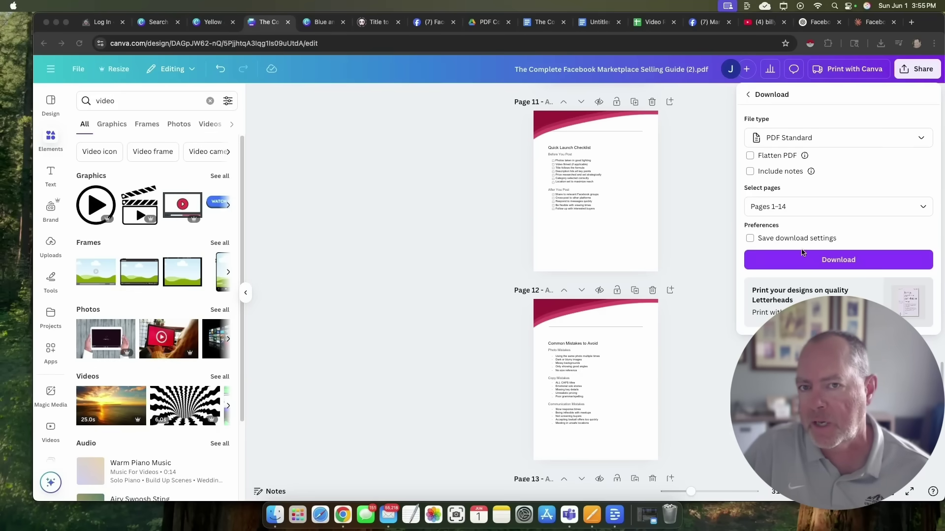
left_click(850, 269)
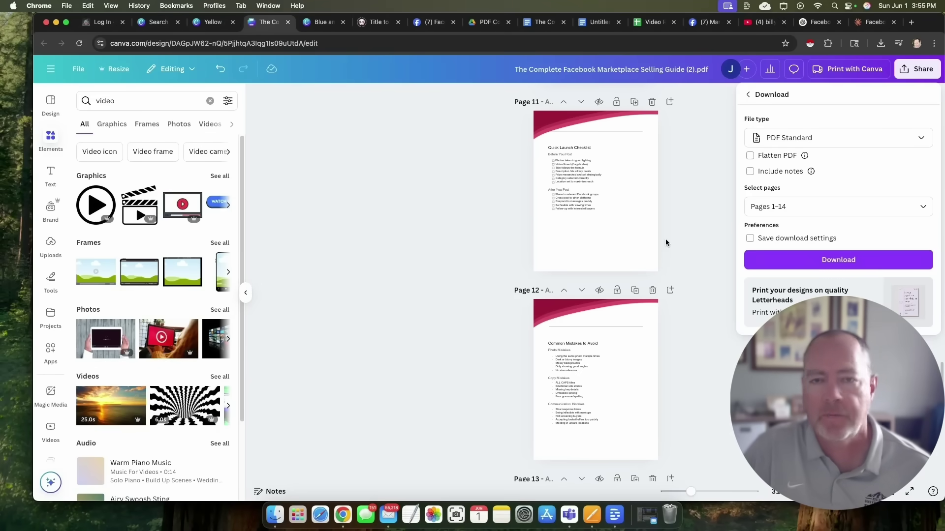